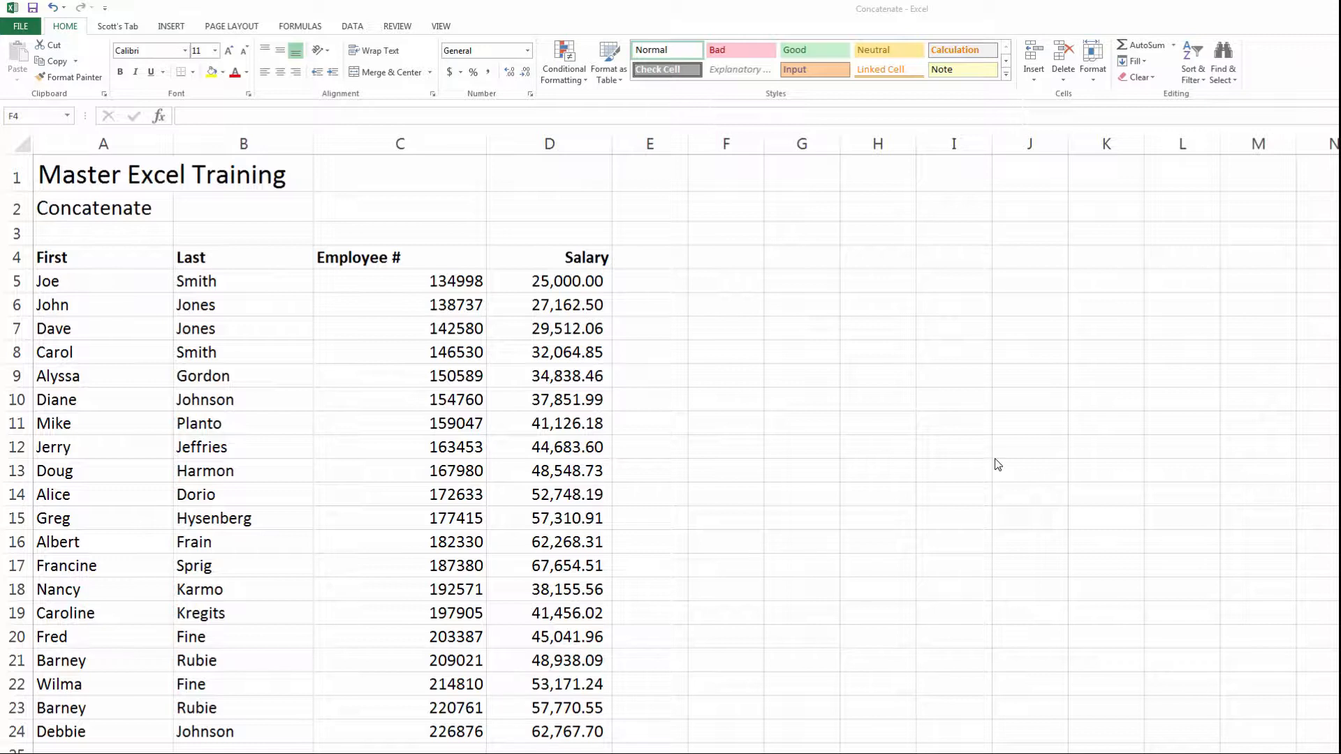
- Start a CONCATENATE formula in cell F5 and open its function arguments
click(722, 285)
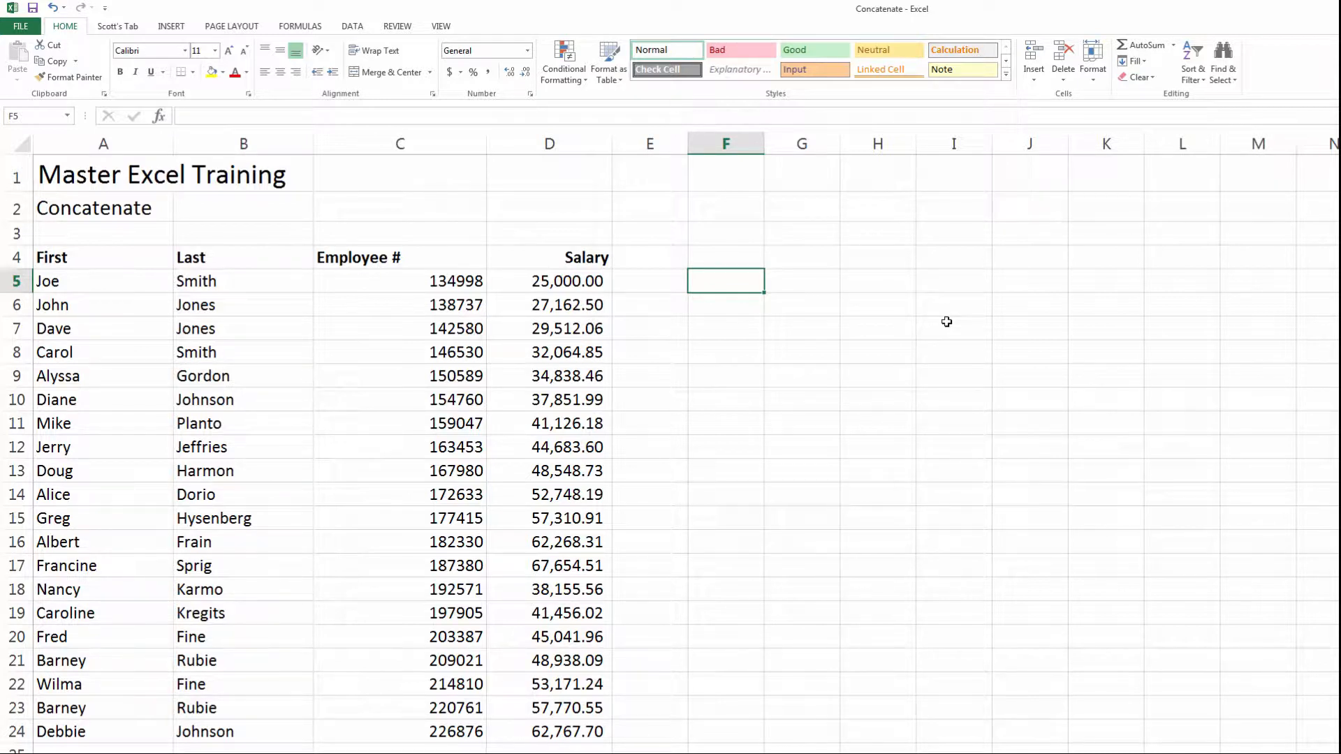
text(+)
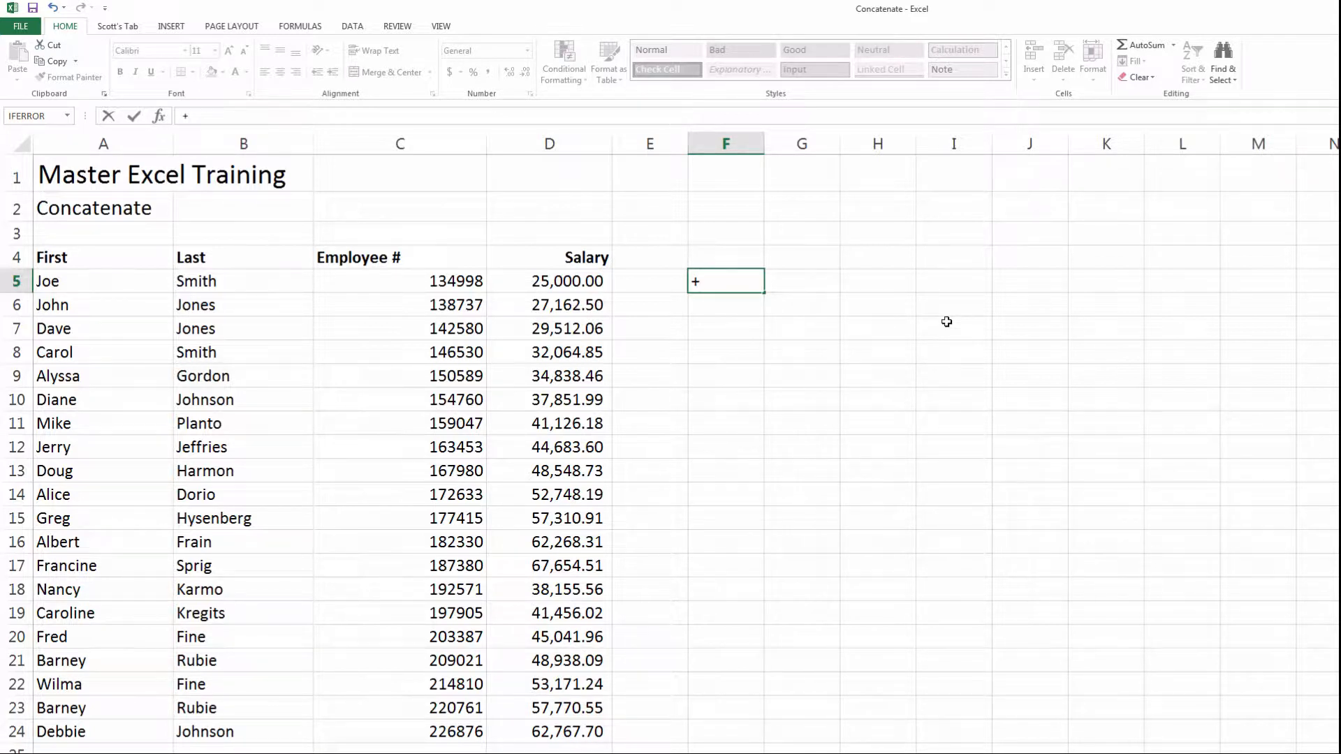
text(con)
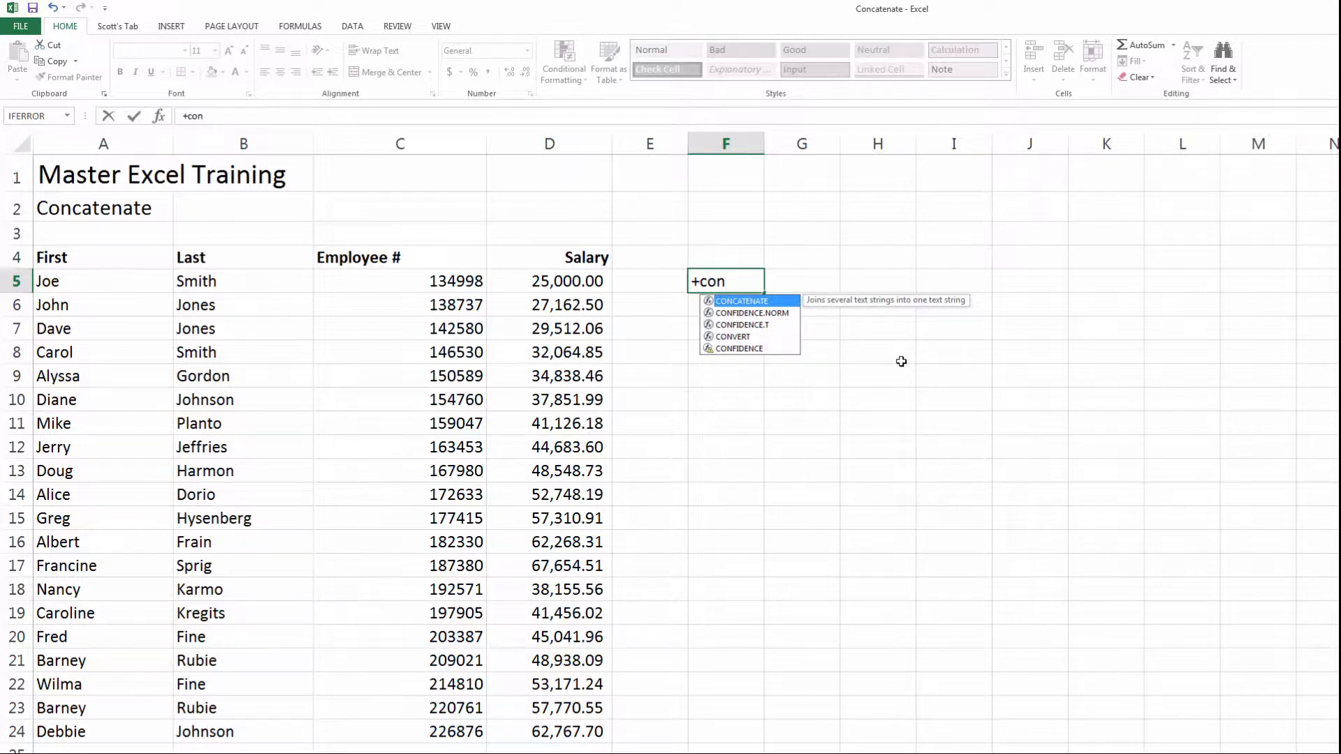
text(c)
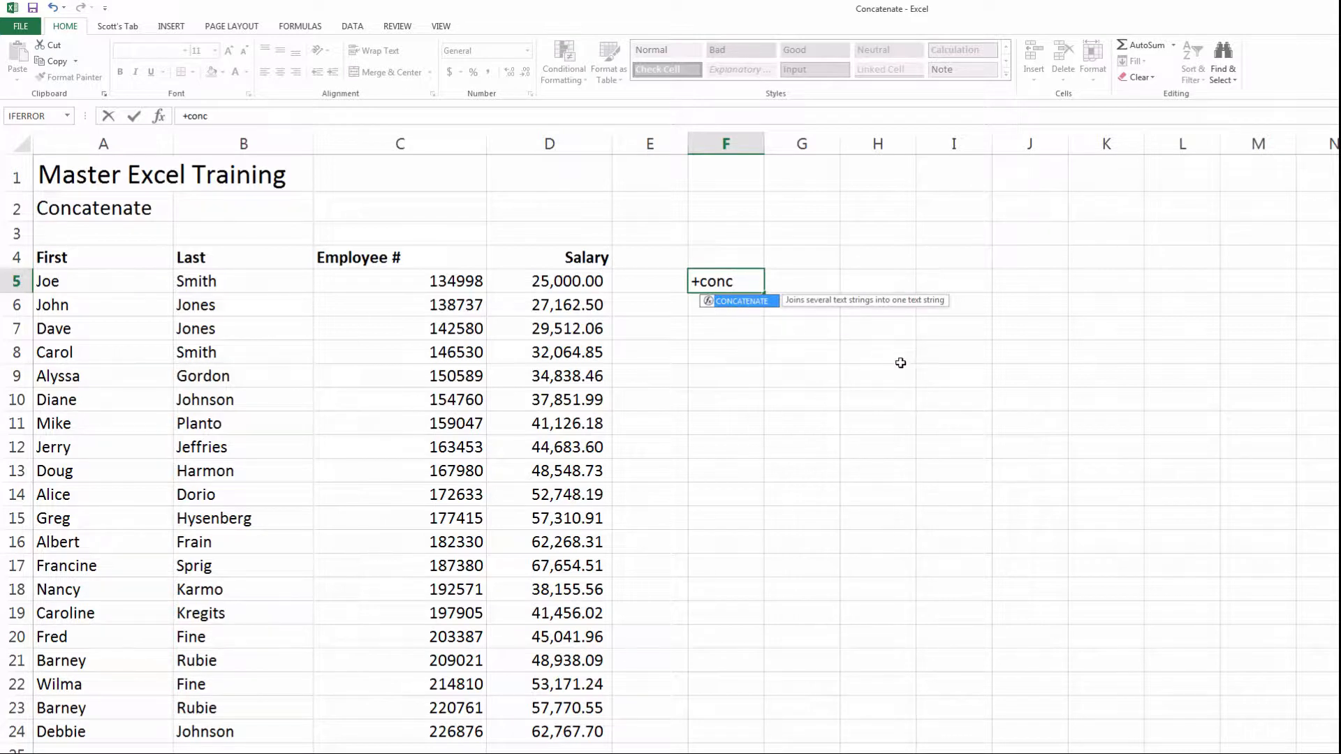
key(Tab)
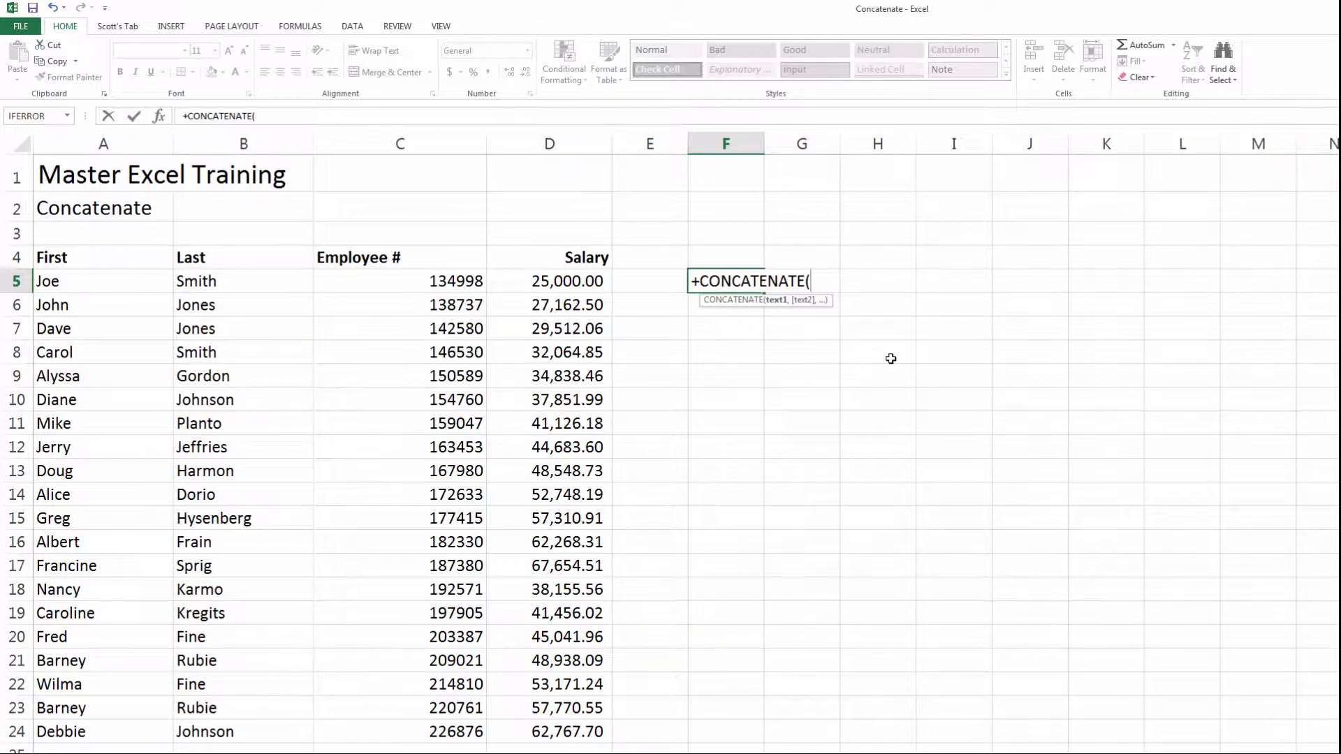
click(159, 121)
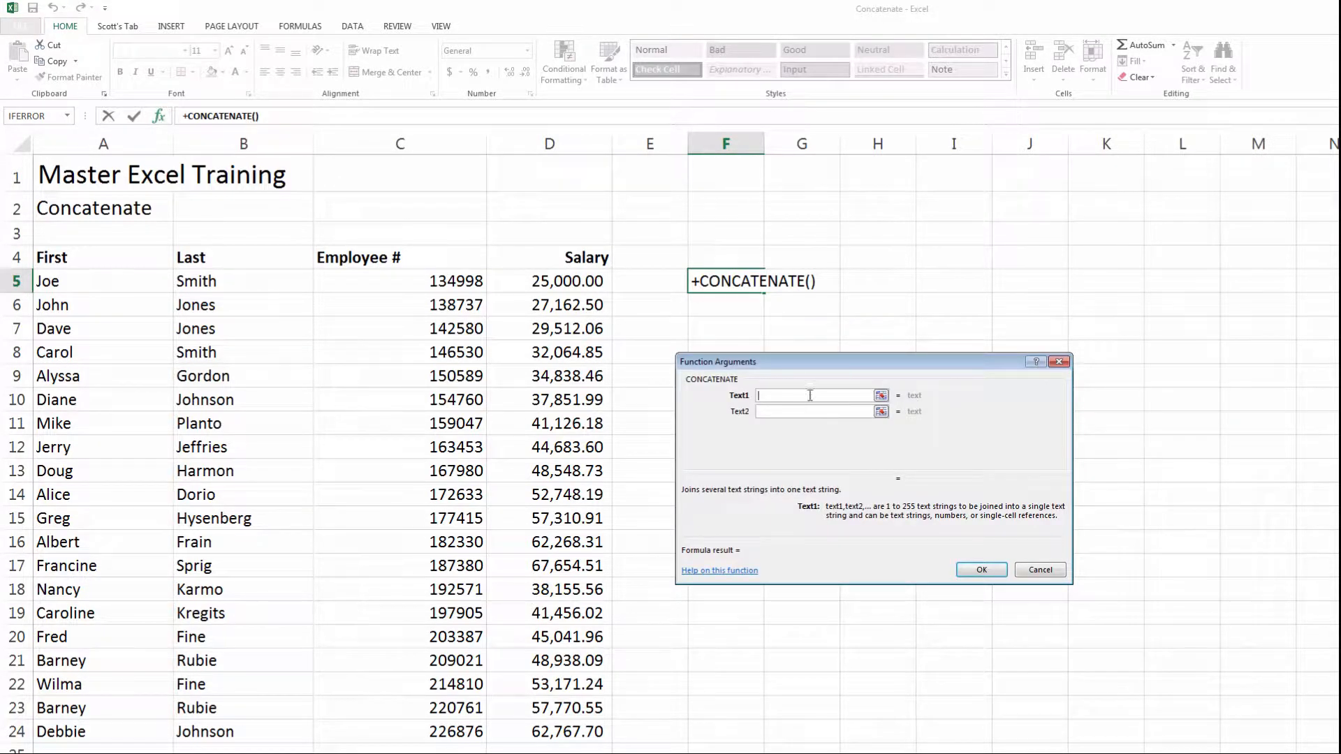
- Set the CONCATENATE arguments to A5 as Text1 and B5 as Text2, and enter the formula
drag(761, 384, 868, 375)
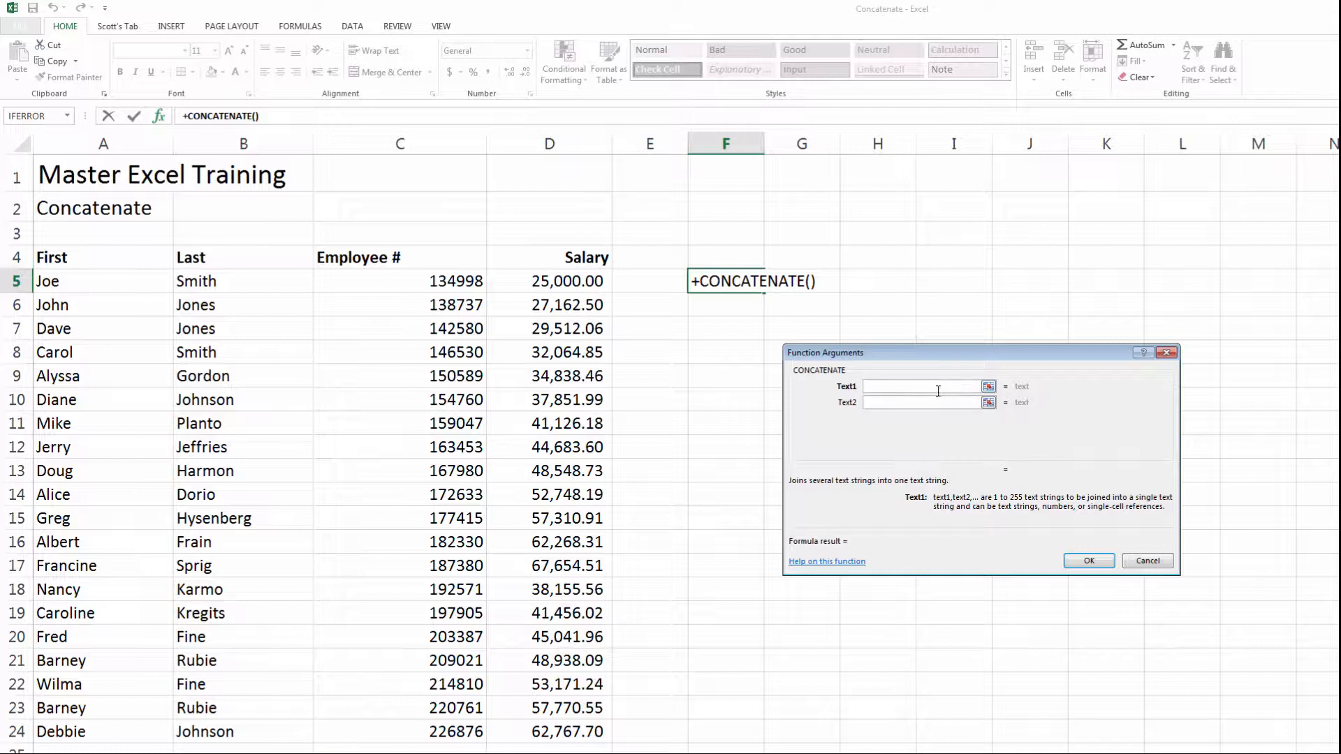
click(63, 282)
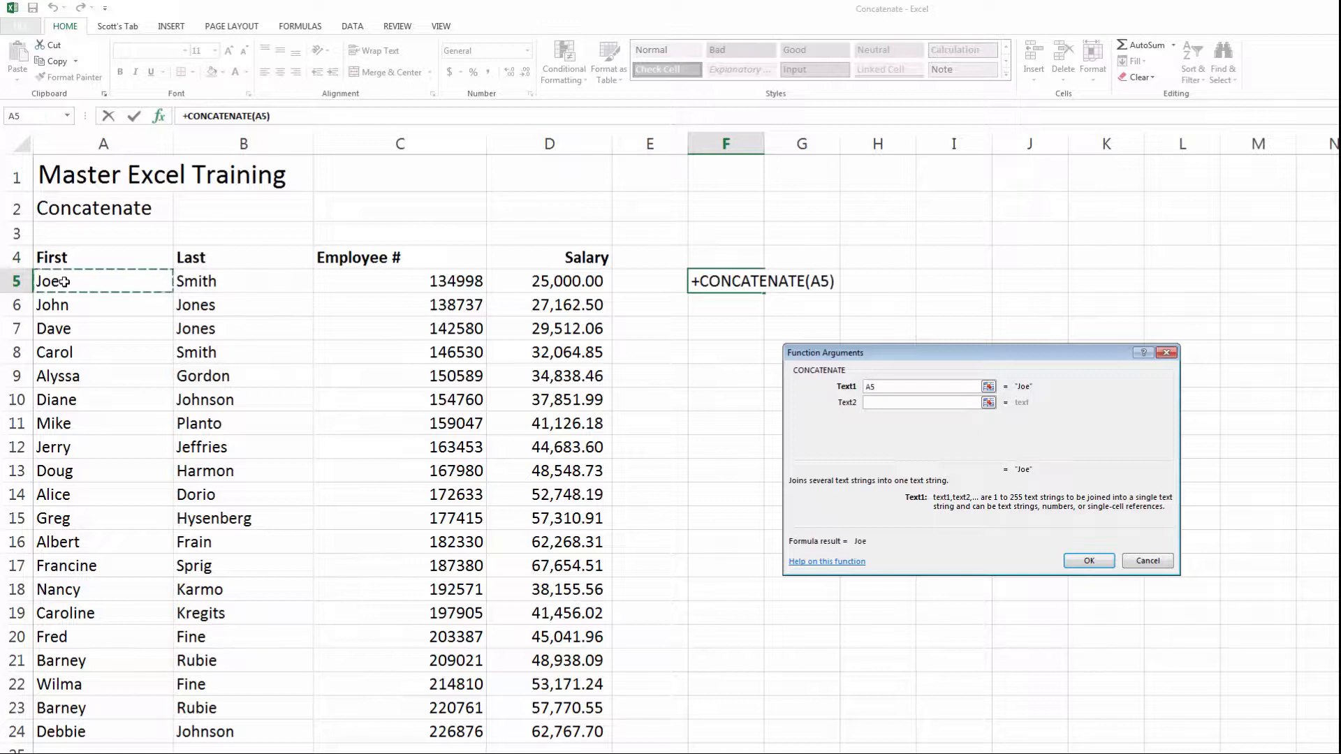
click(889, 403)
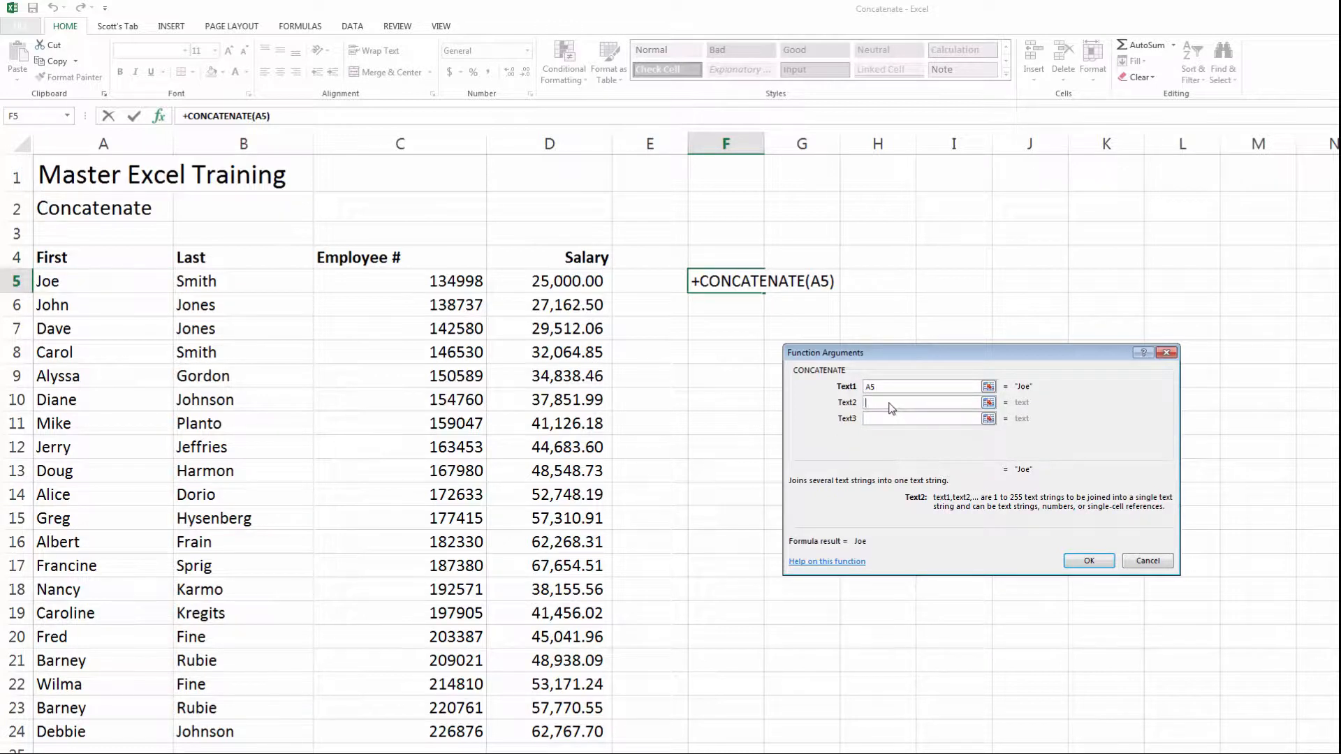
click(234, 282)
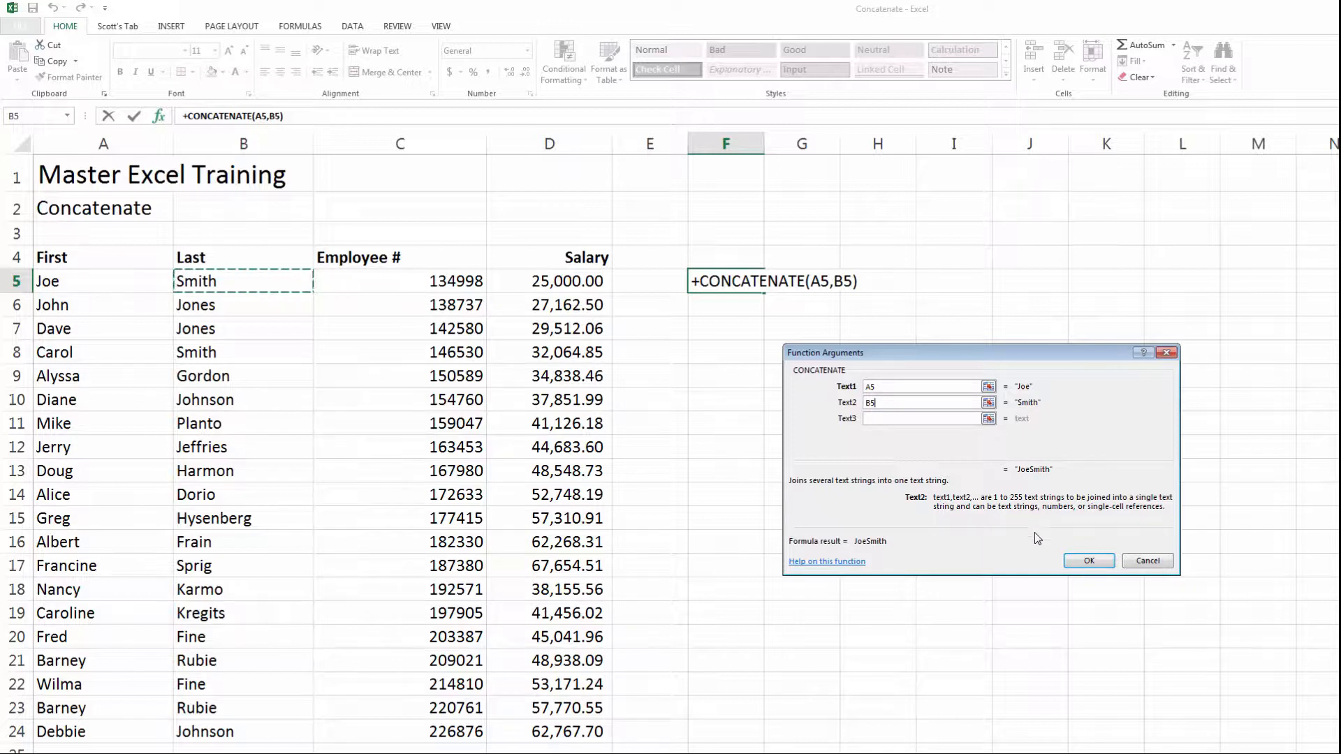
click(1106, 568)
click(1105, 566)
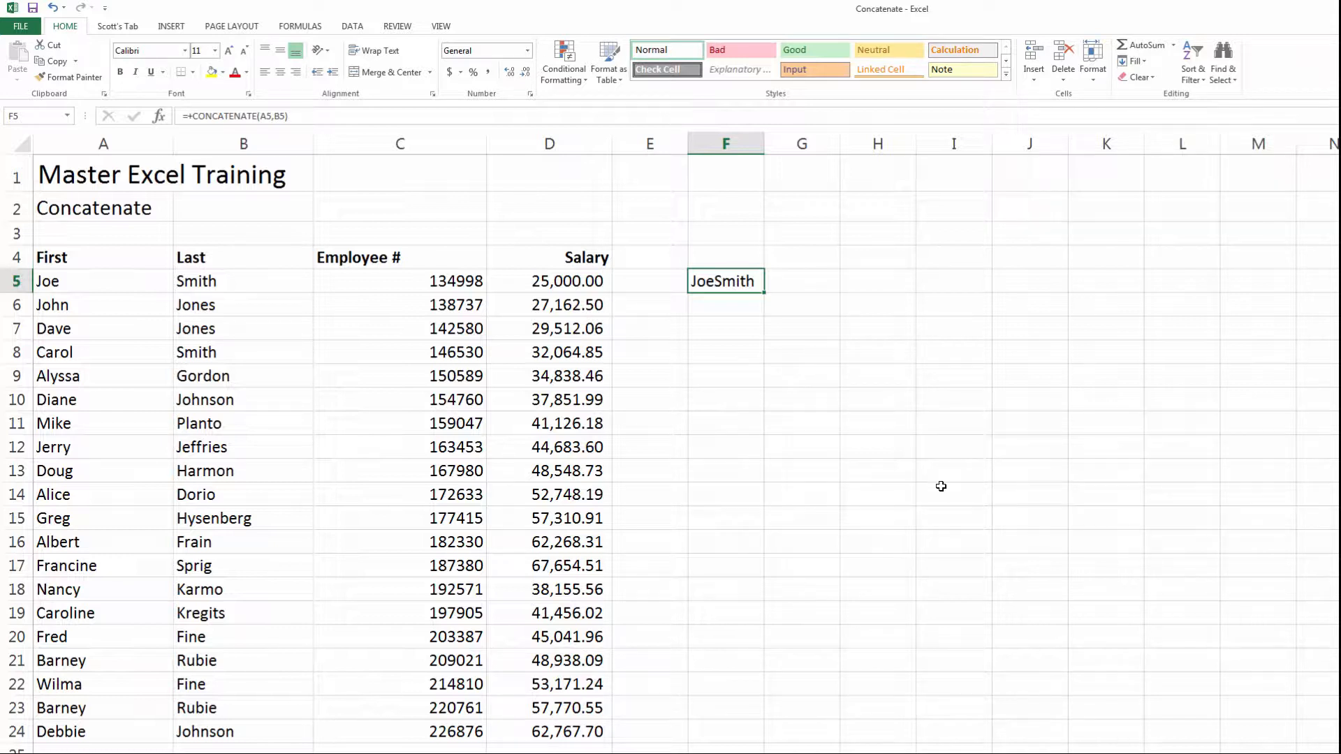
- Edit F5's function arguments so that Text2 is a quoted space " " and Text3 is B5
click(159, 117)
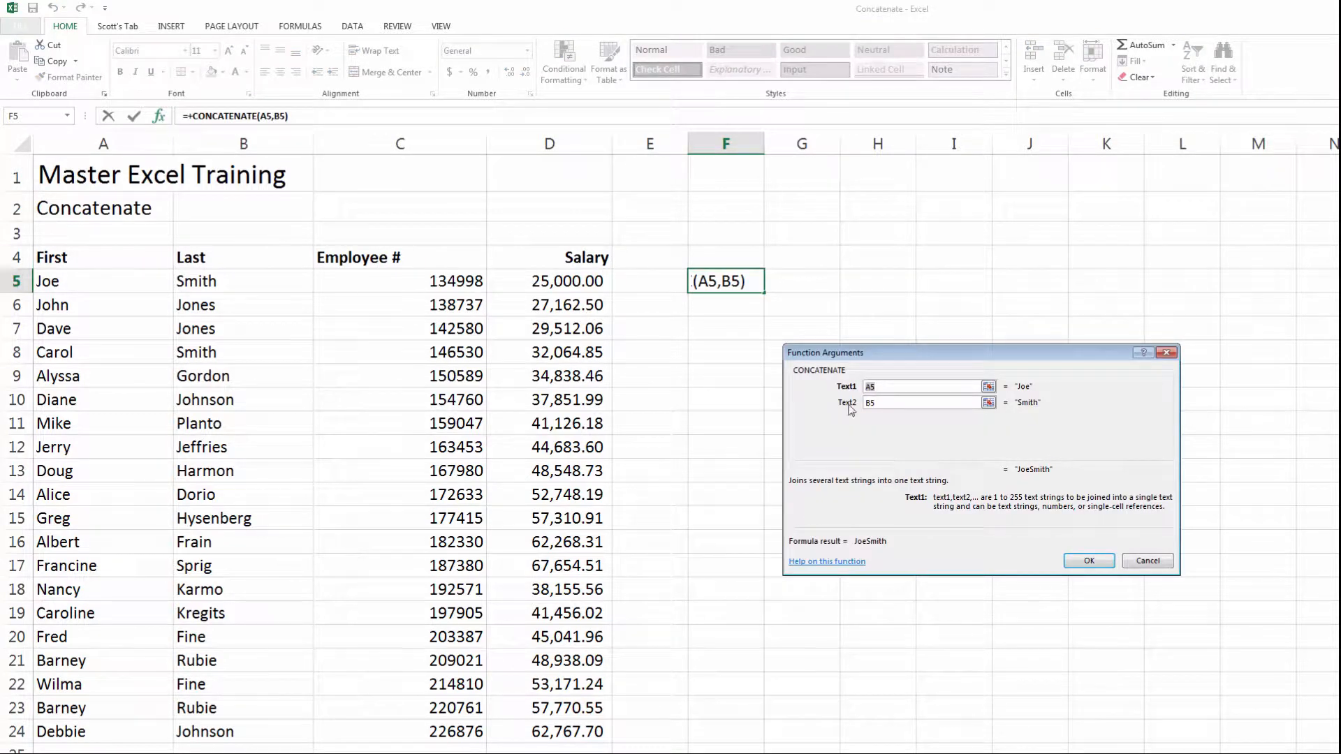
click(896, 404)
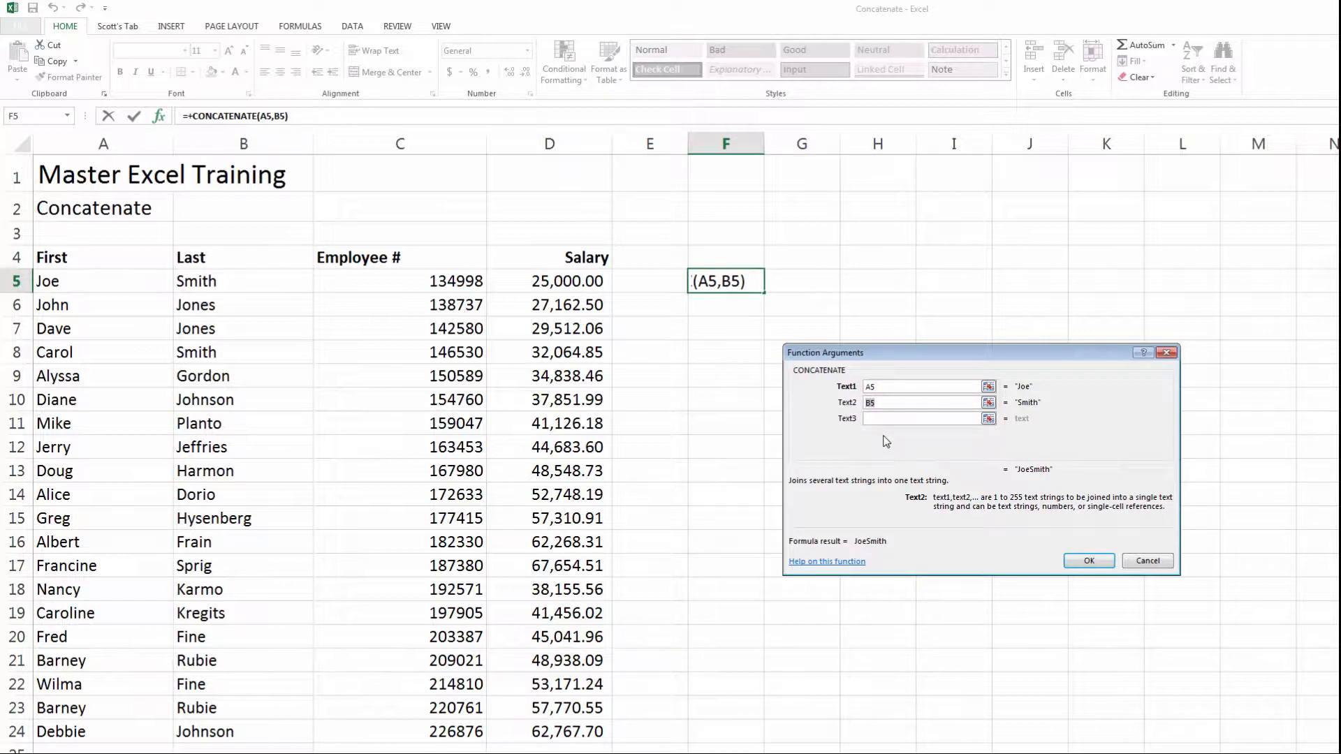
key(BackSpace)
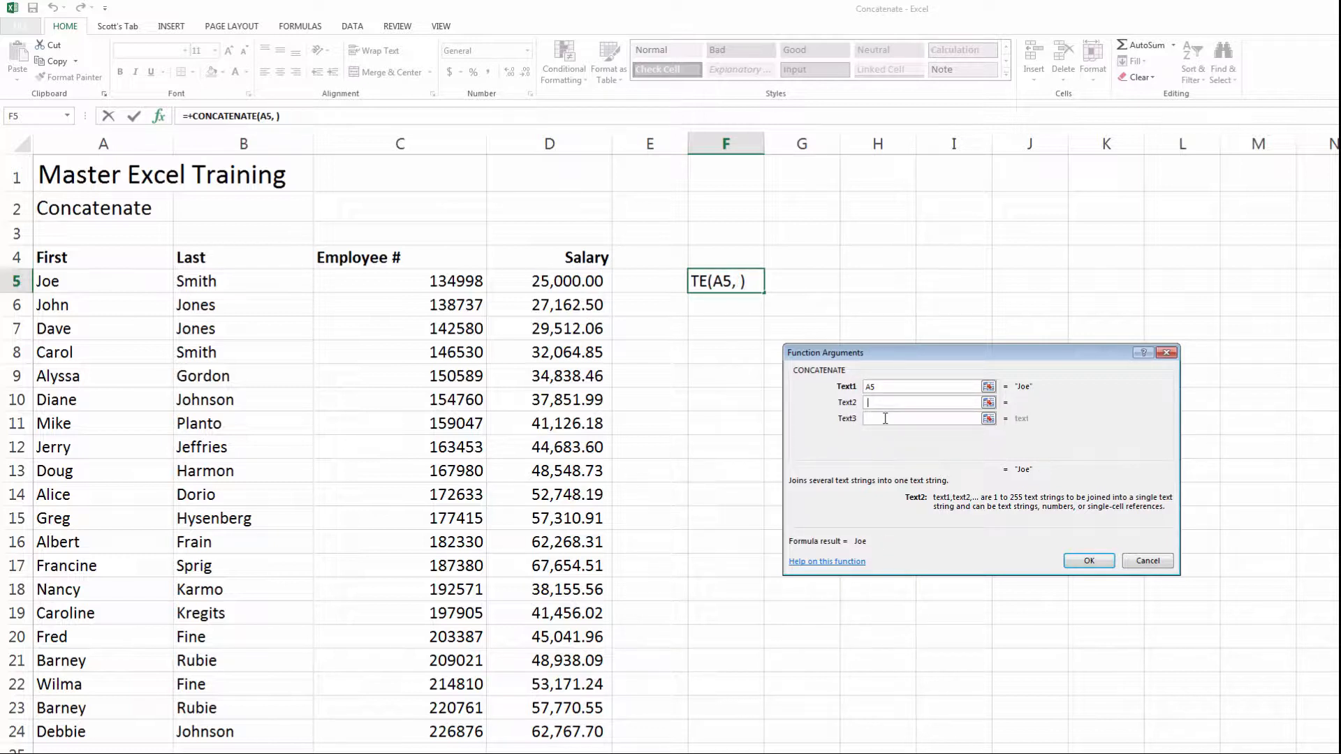
text(" ")
click(885, 418)
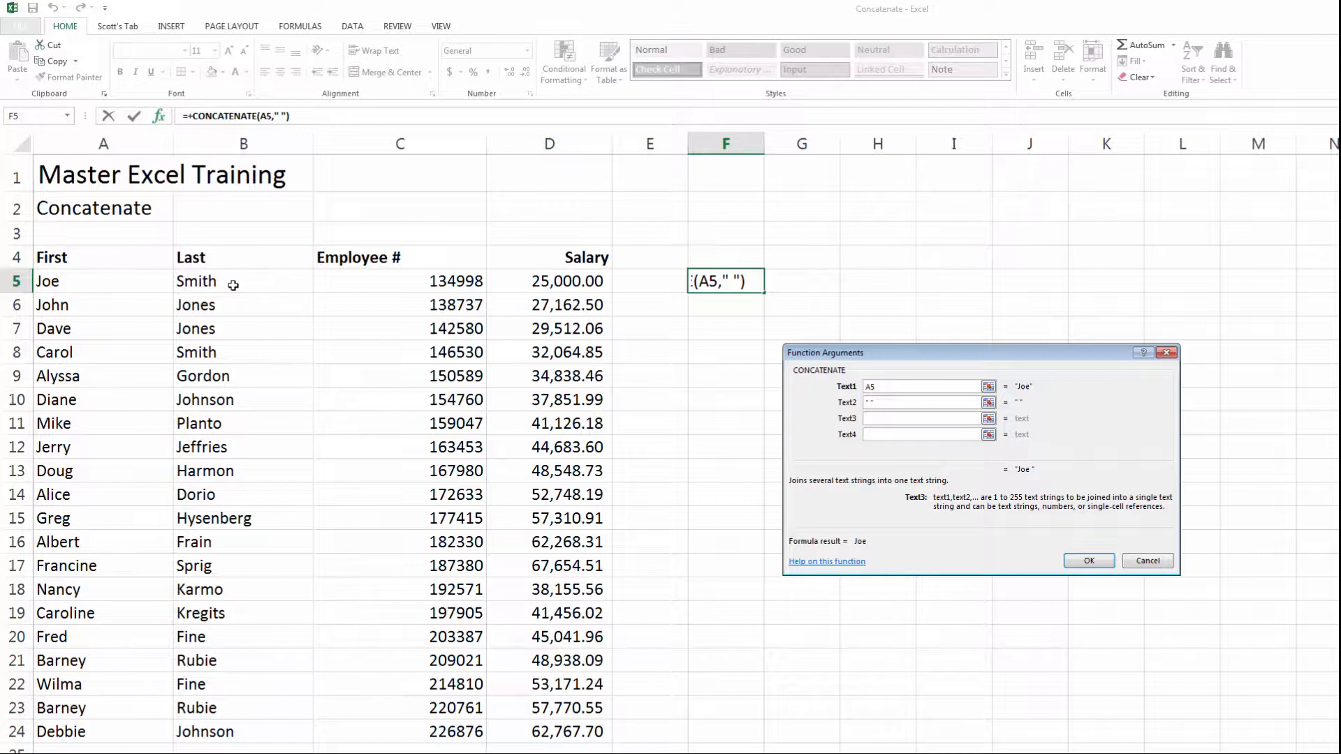
click(232, 285)
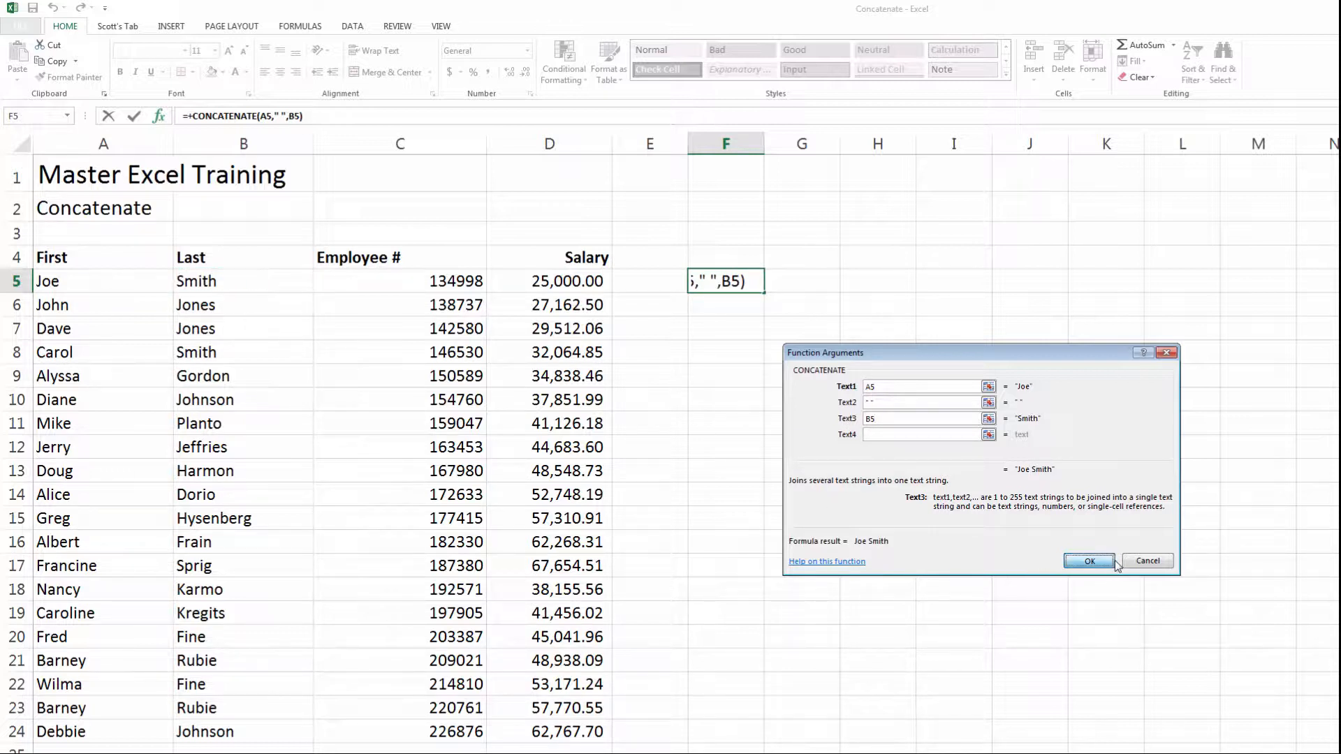
click(1090, 562)
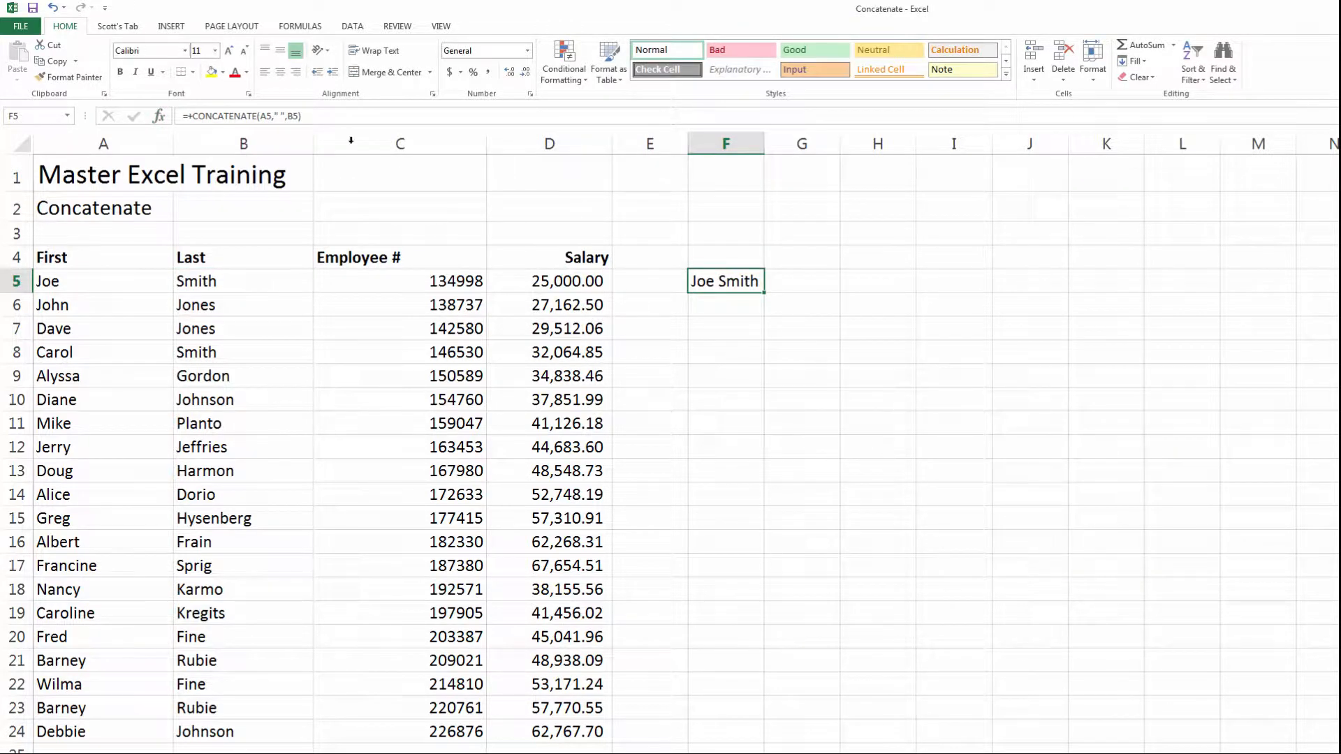
- Undo the last formula change, and insert a quoted space argument " ", between A5 and B5 directly in F5's formula
click(54, 9)
key(F2)
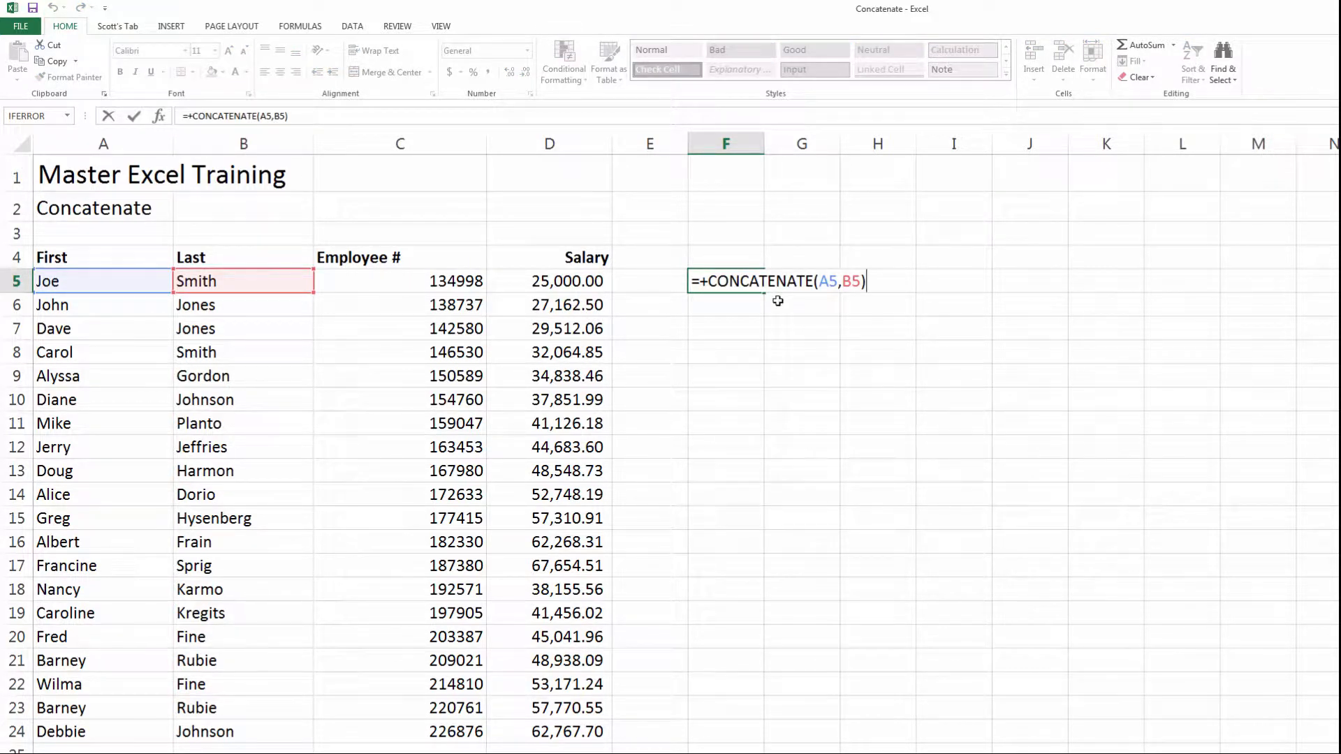
key(Left)
key(Left)
key(Left)
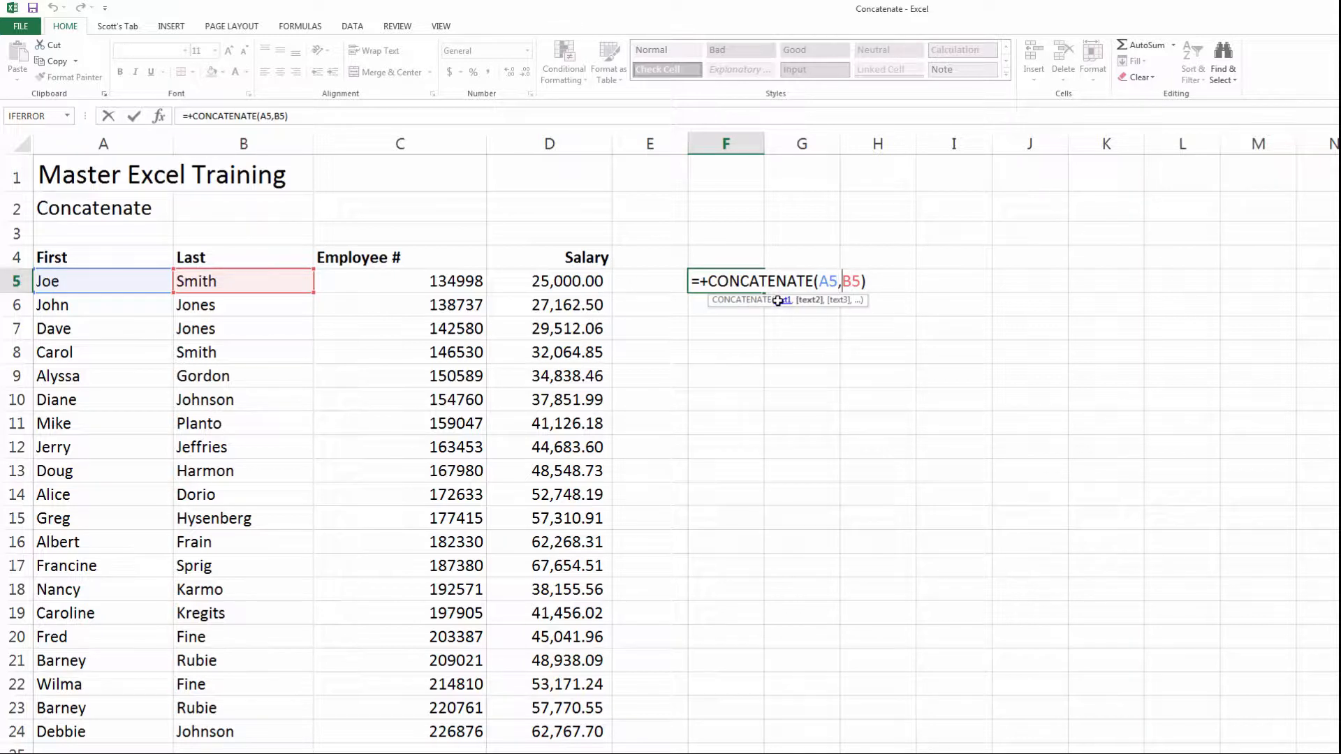
text(")
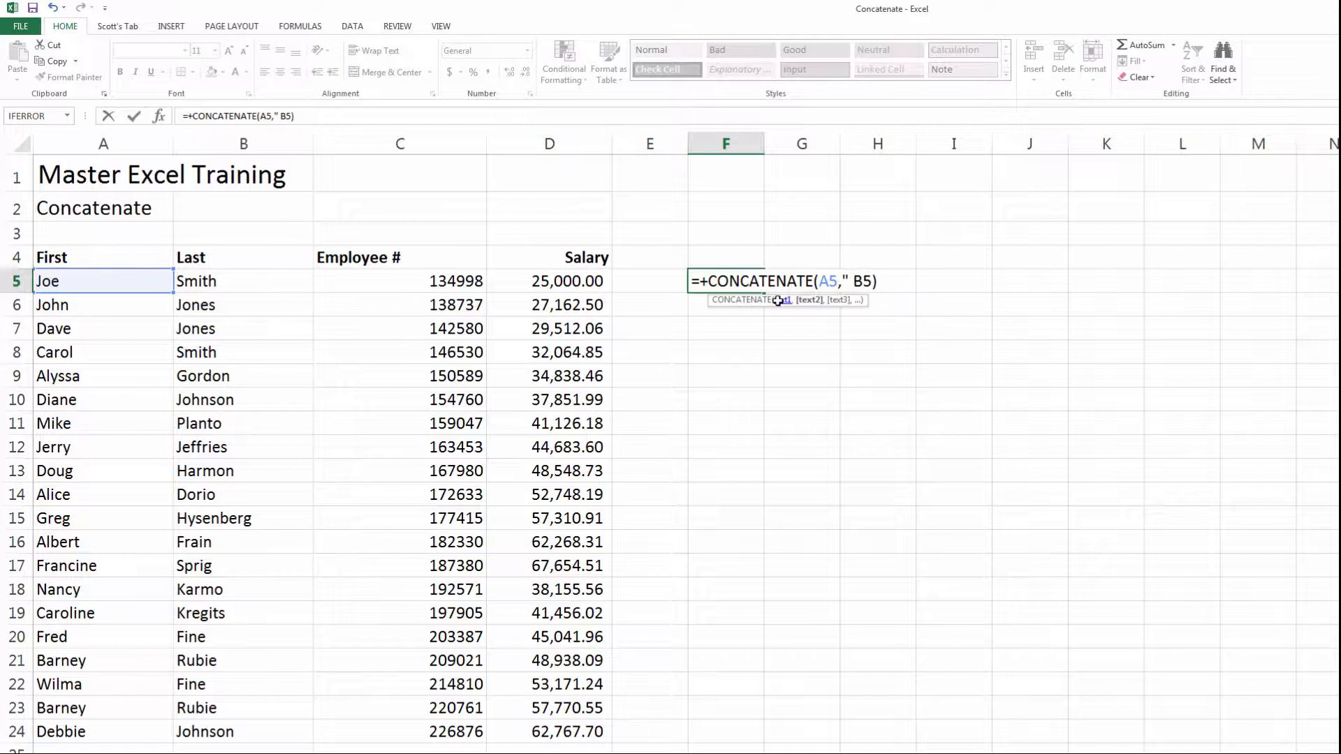
text( ",)
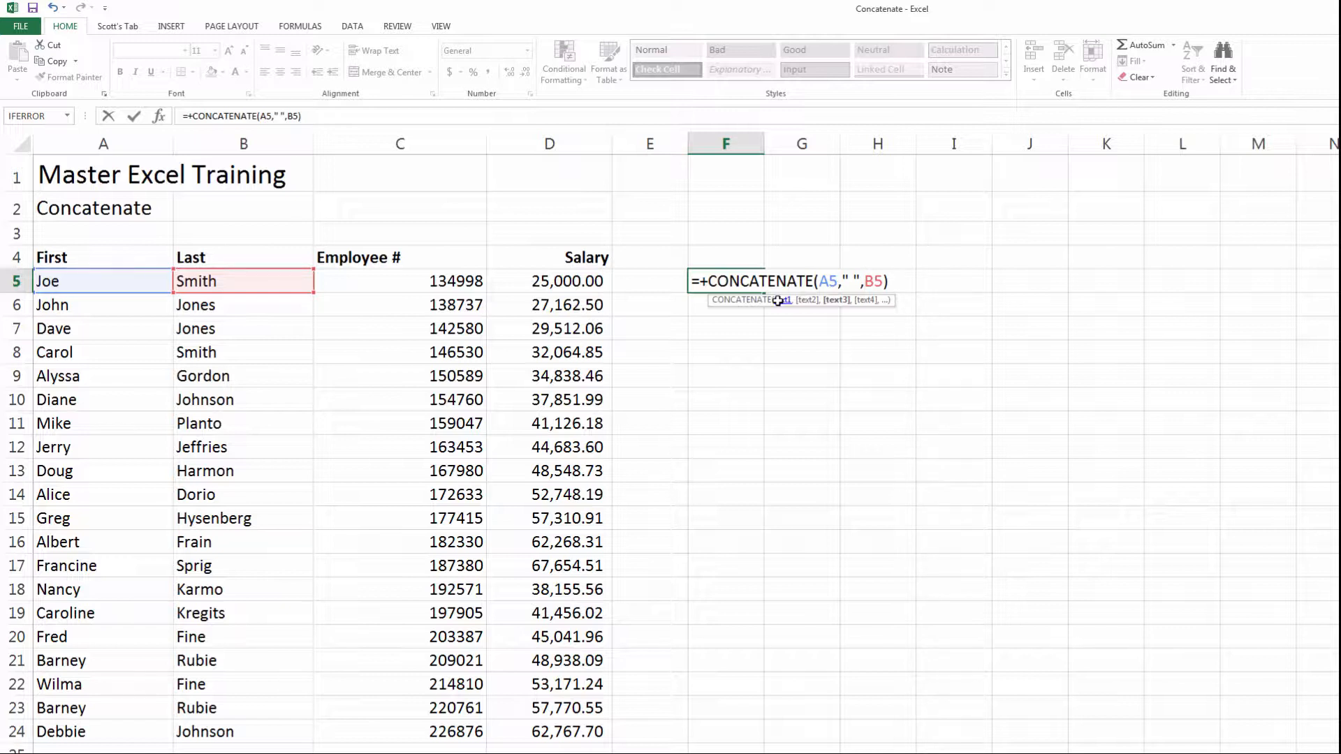
key(ctrl+Return)
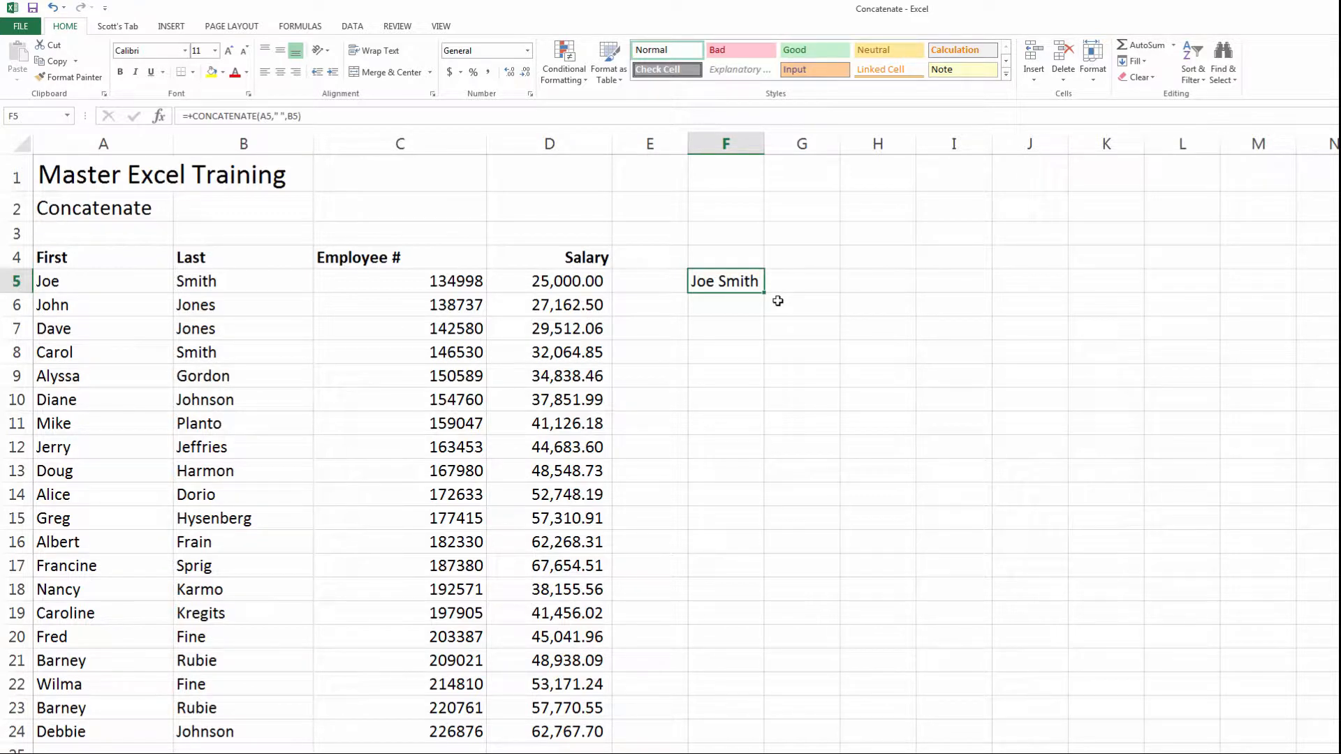
- Replace the contents of F5 with a CONCATENATE formula that joins B5 and A5, in that order
text(+)
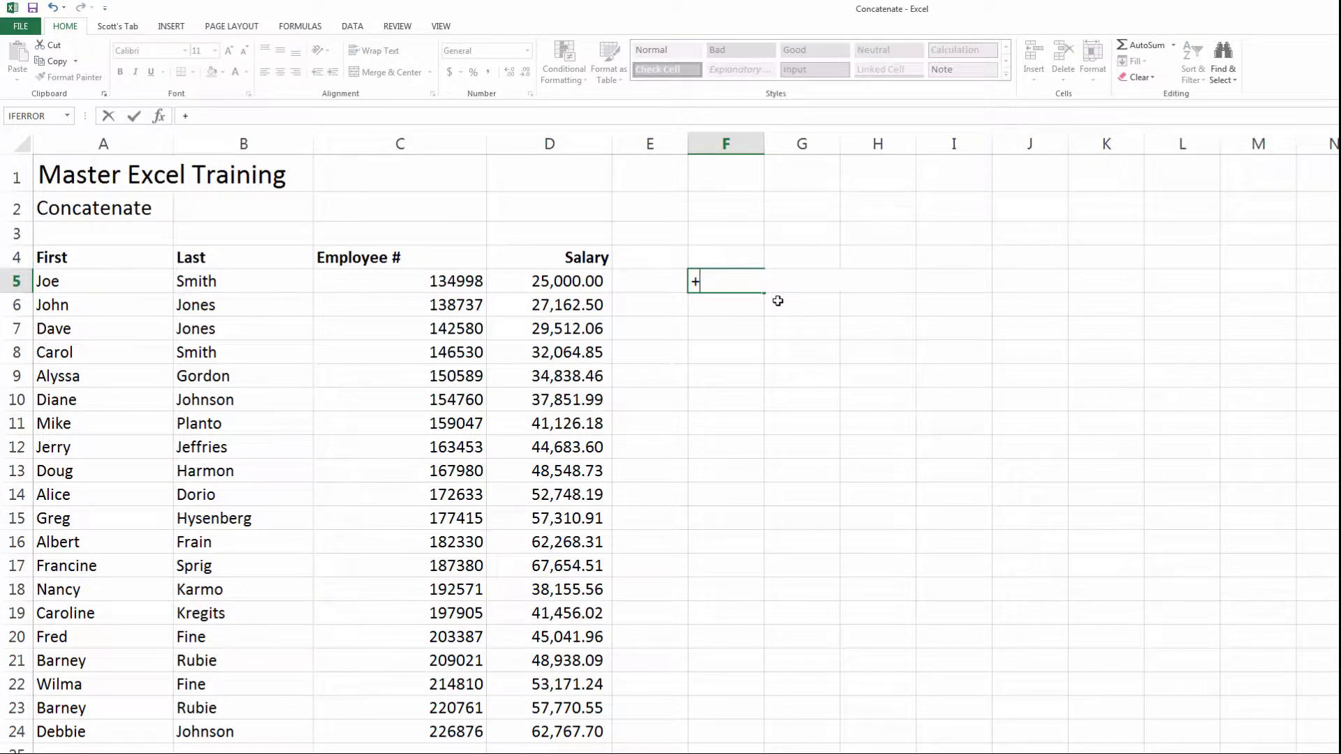
text(conc)
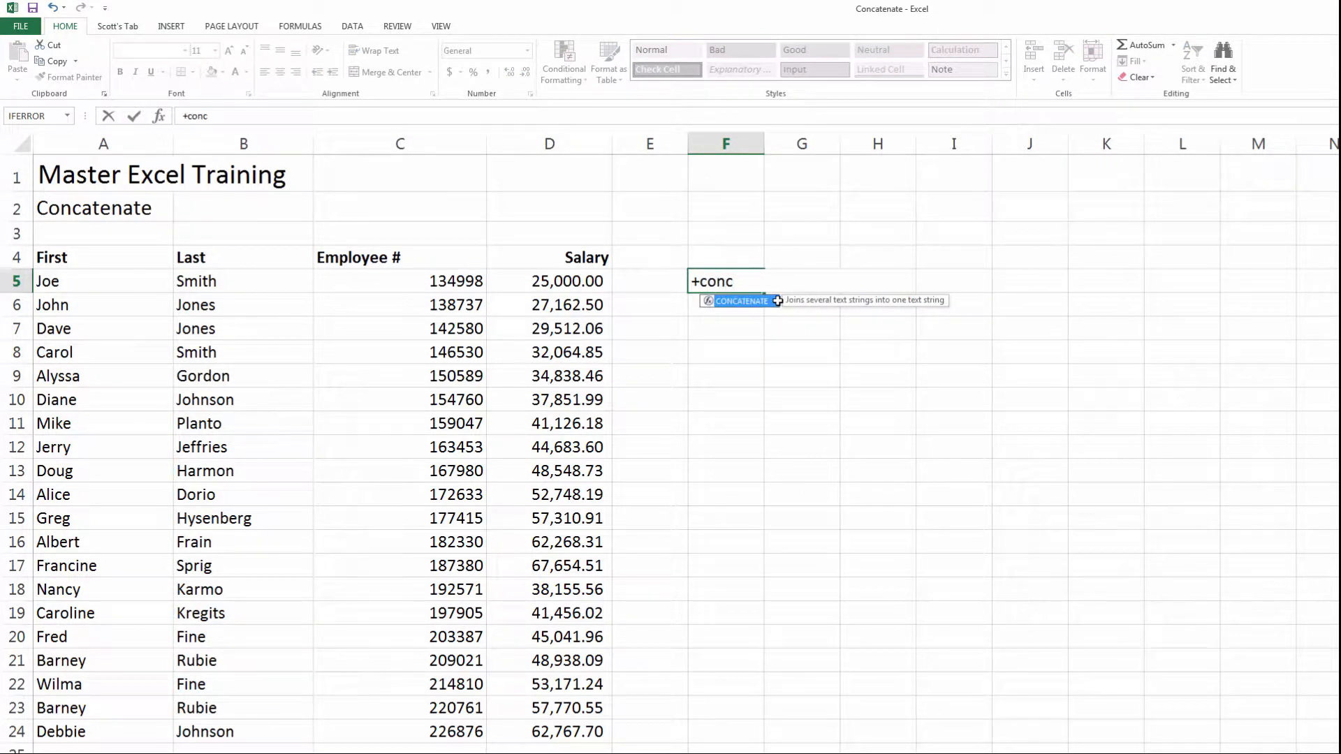
key(Tab)
key(Left)
key(Left)
key(Left)
key(Left)
key(Left)
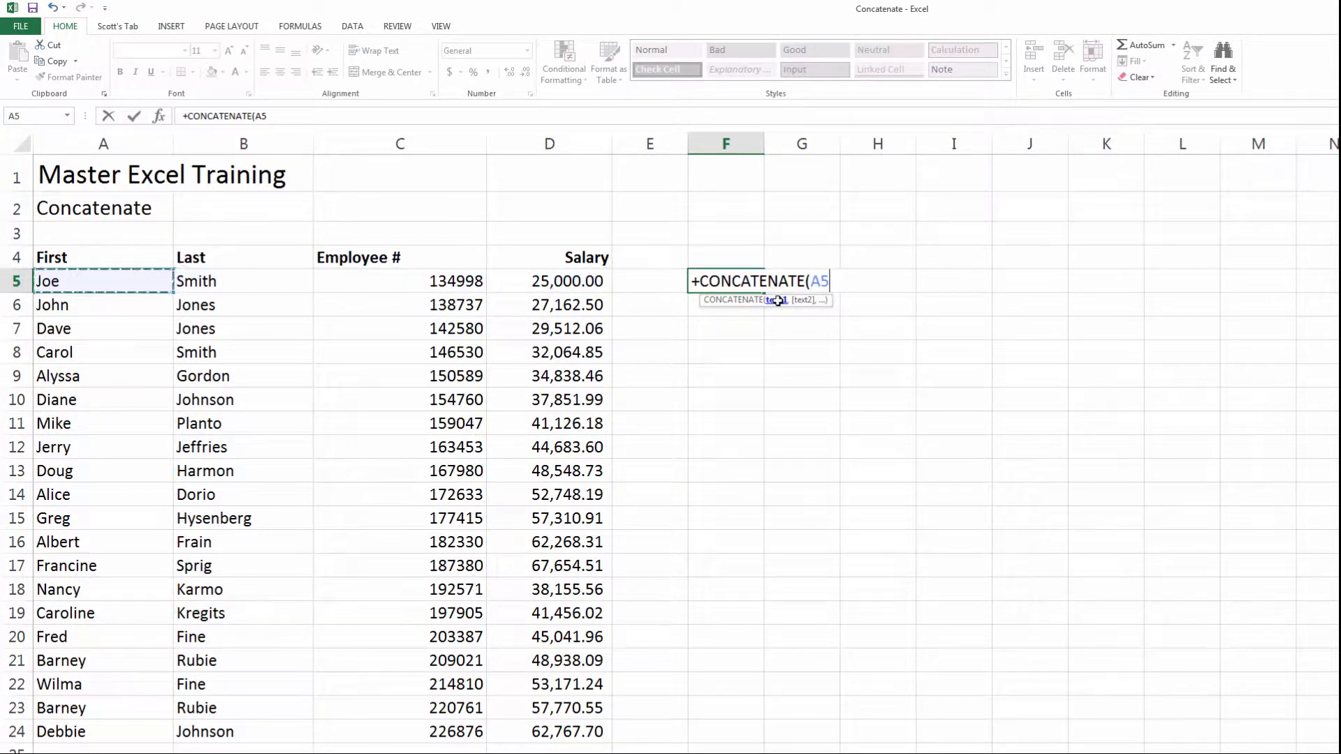
key(Right)
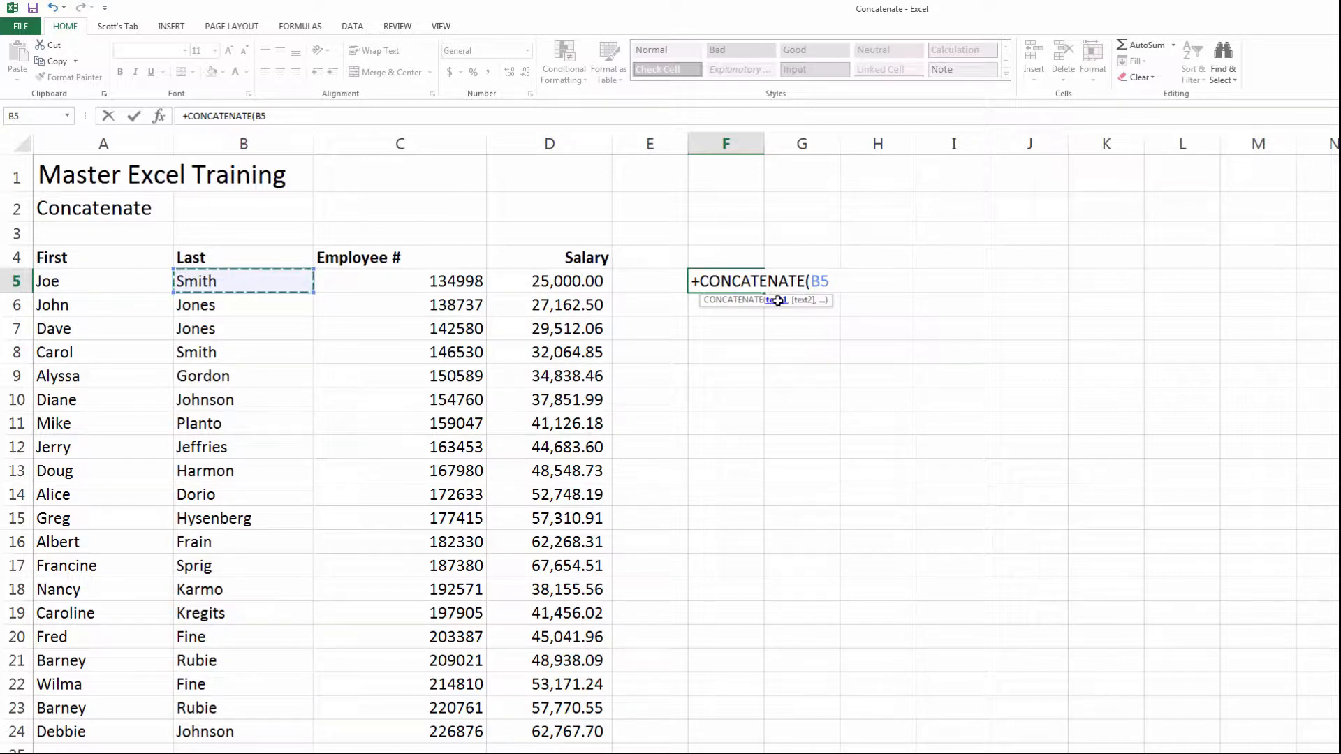
text(,)
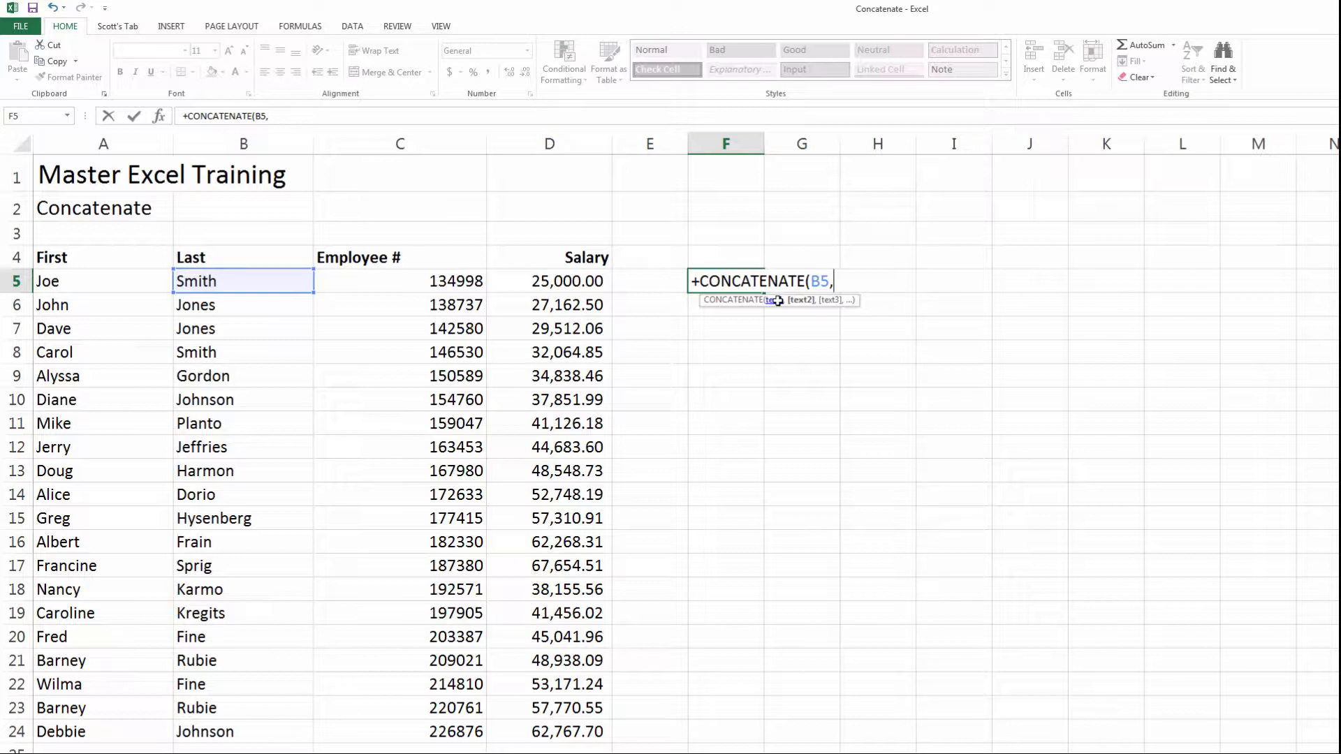
key(Left)
key(Left)
key(Left)
key(Left)
key(Left)
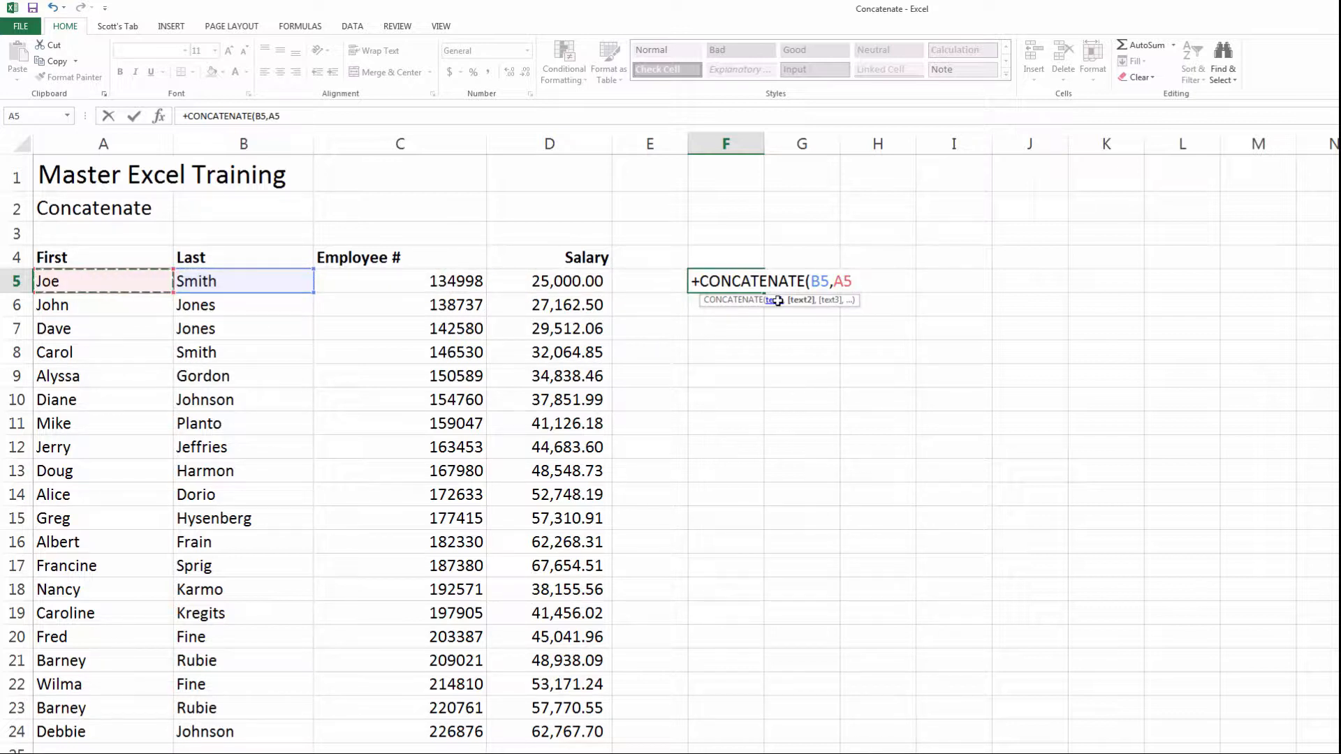
key(Return)
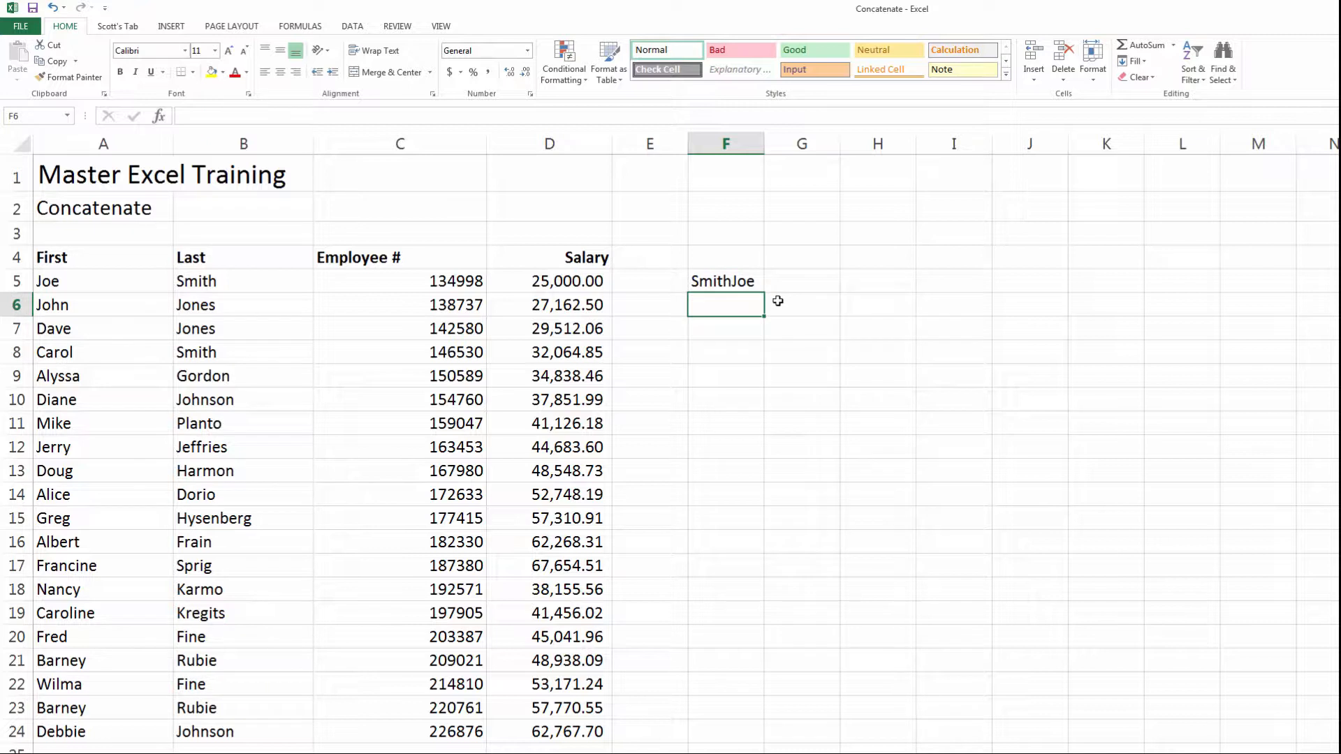
- Insert a quoted space argument " ", between B5 and A5 in F5's CONCATENATE formula
key(Up)
key(Up)
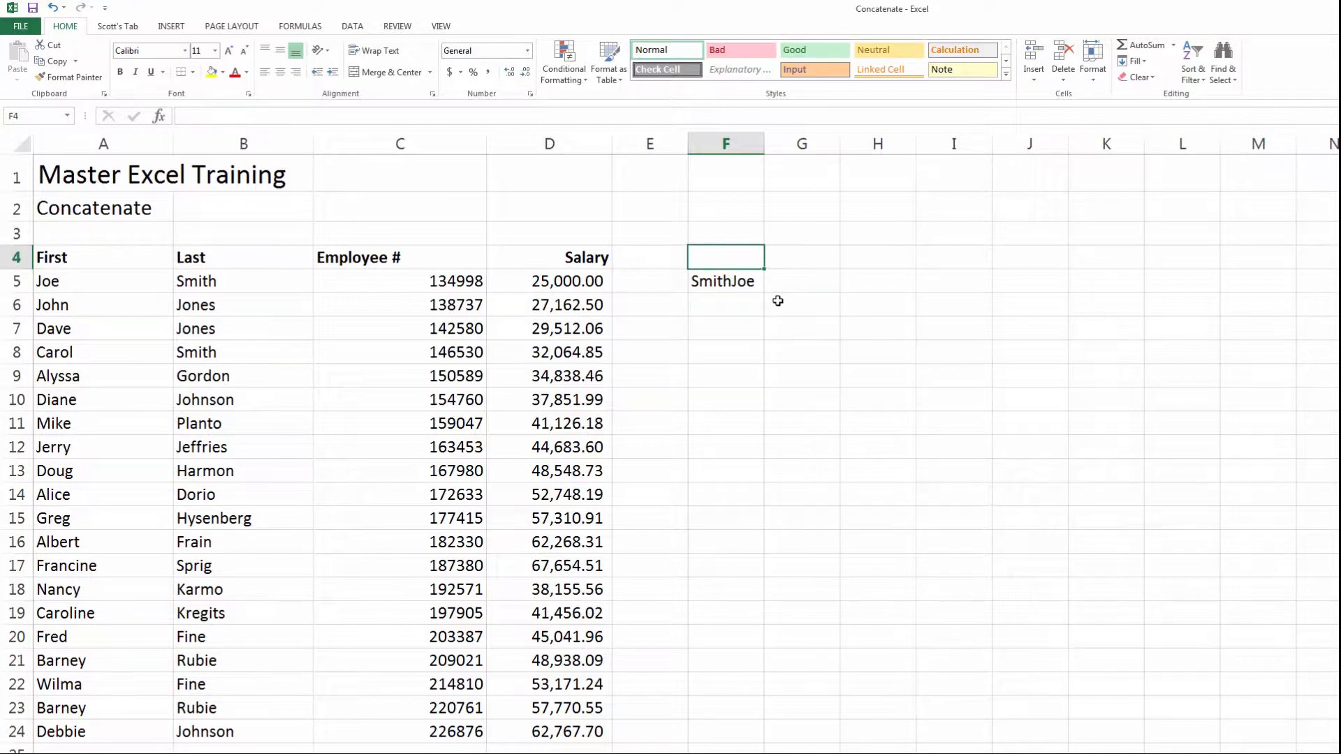
key(Down)
key(F2)
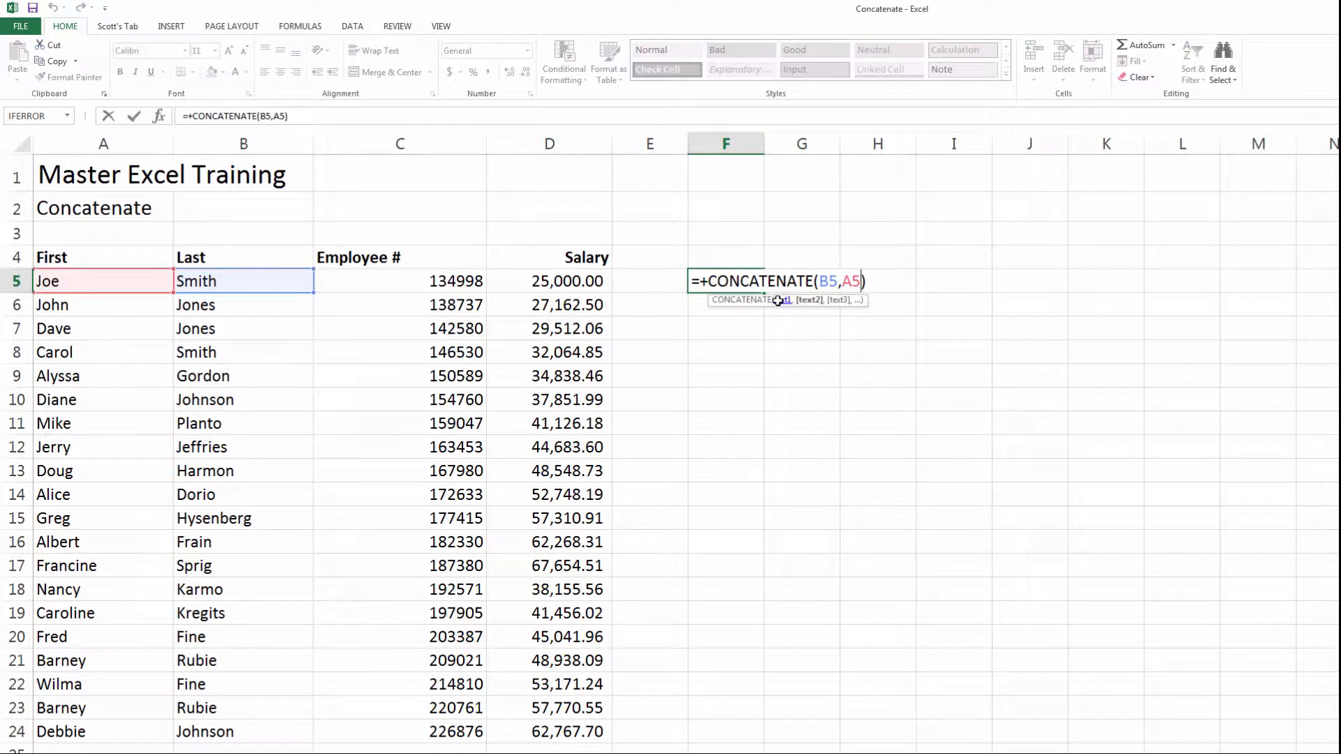
key(Left)
key(Left)
key(Left)
text(")
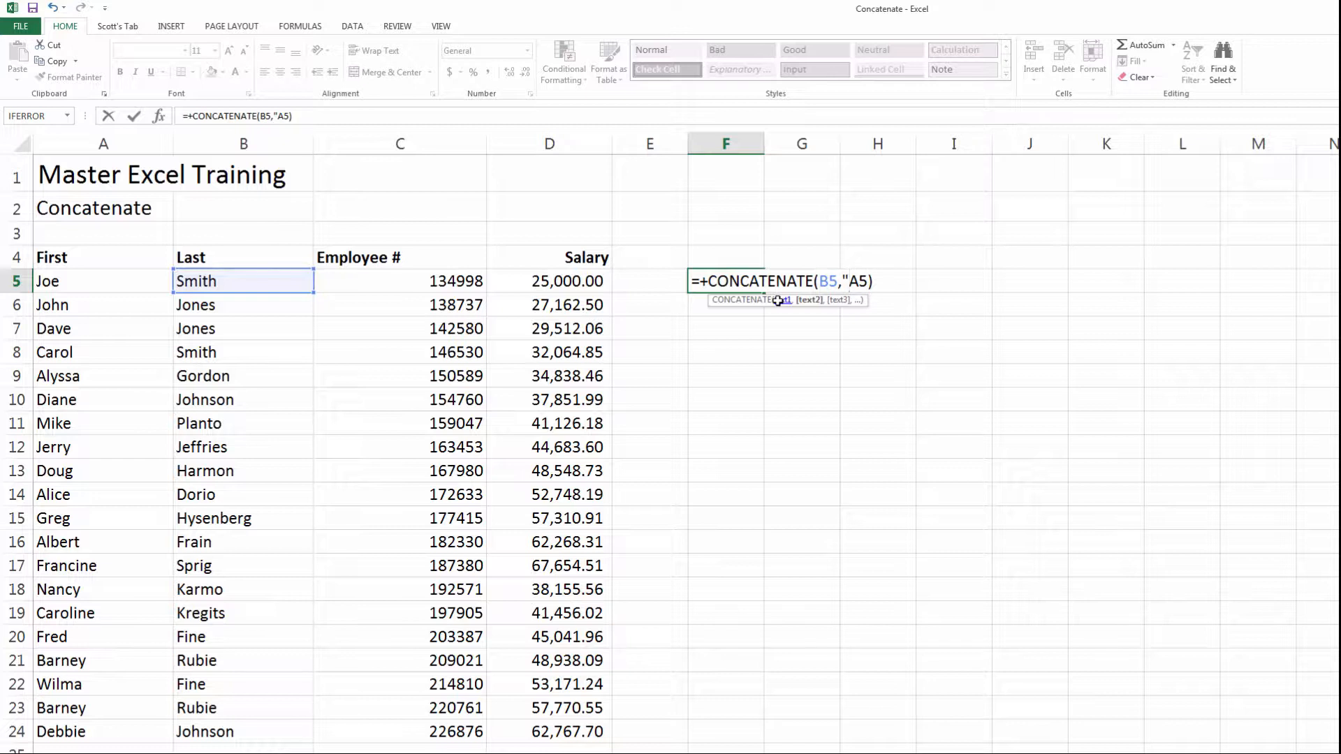
text( ",)
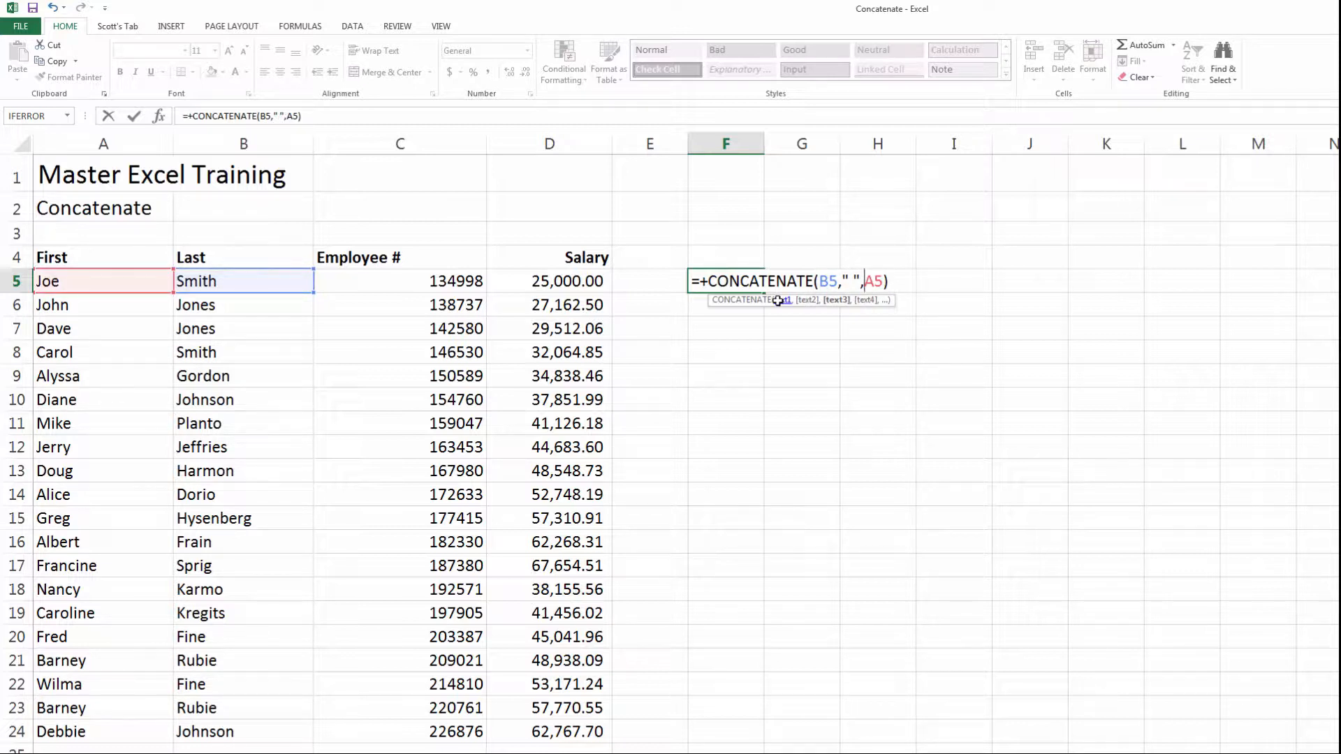
key(Return)
- Add a comma before the space in the quoted separator of F5's CONCATENATE formula, making it ", "
key(Up)
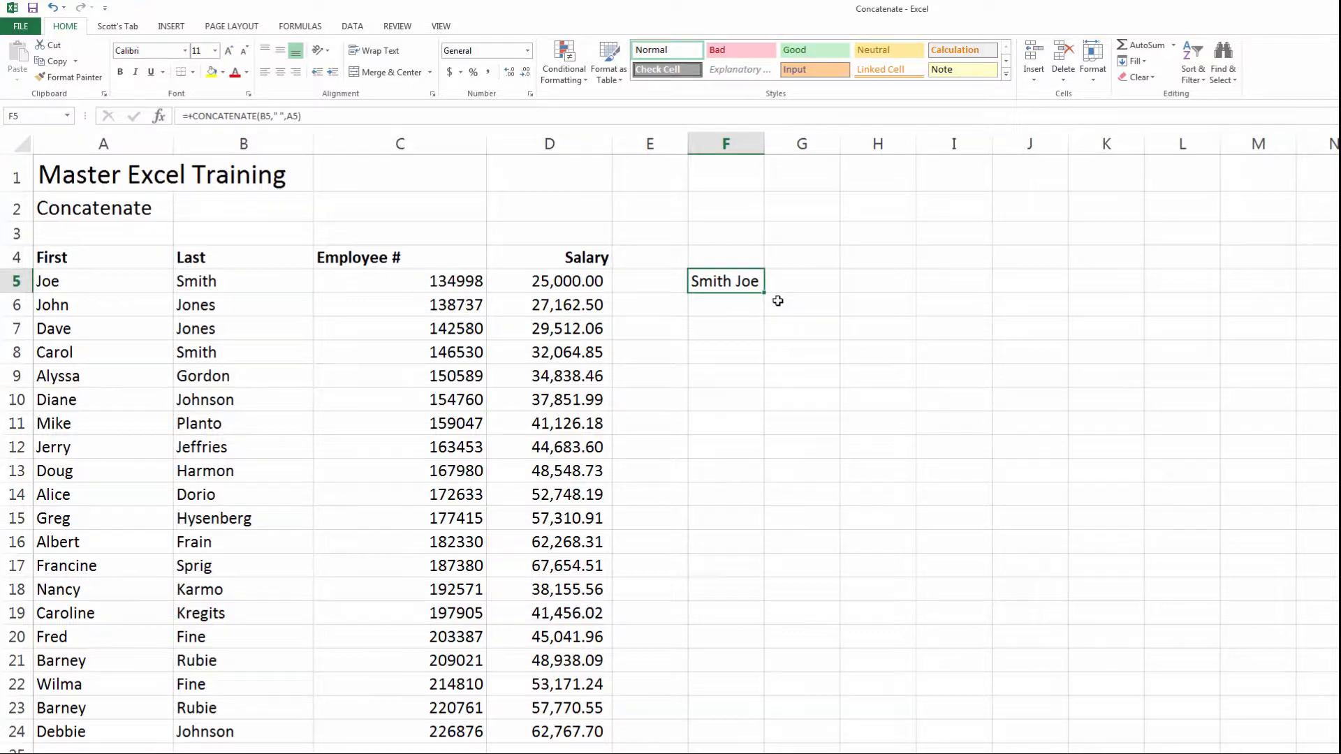
key(F2)
key(Left)
key(Left)
key(Left)
key(Left)
key(Left)
key(Left)
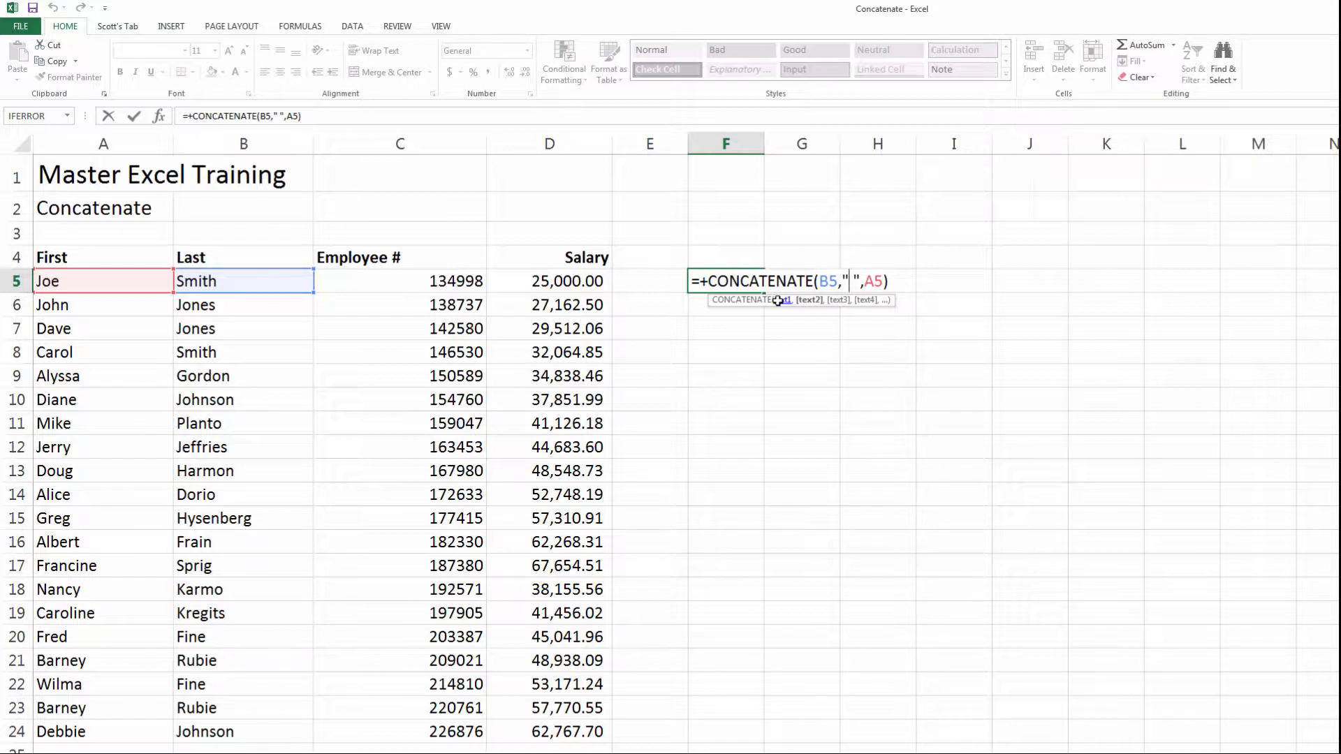
text(,)
key(Return)
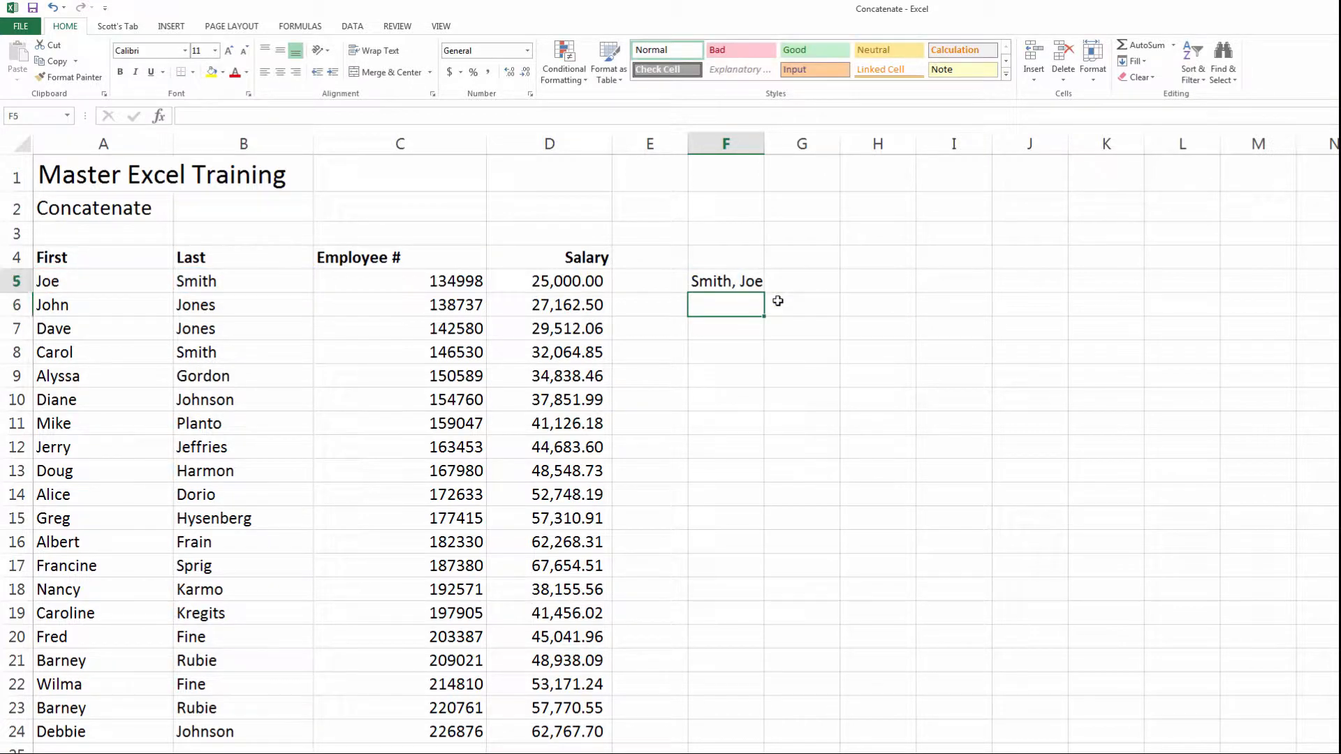
key(Up)
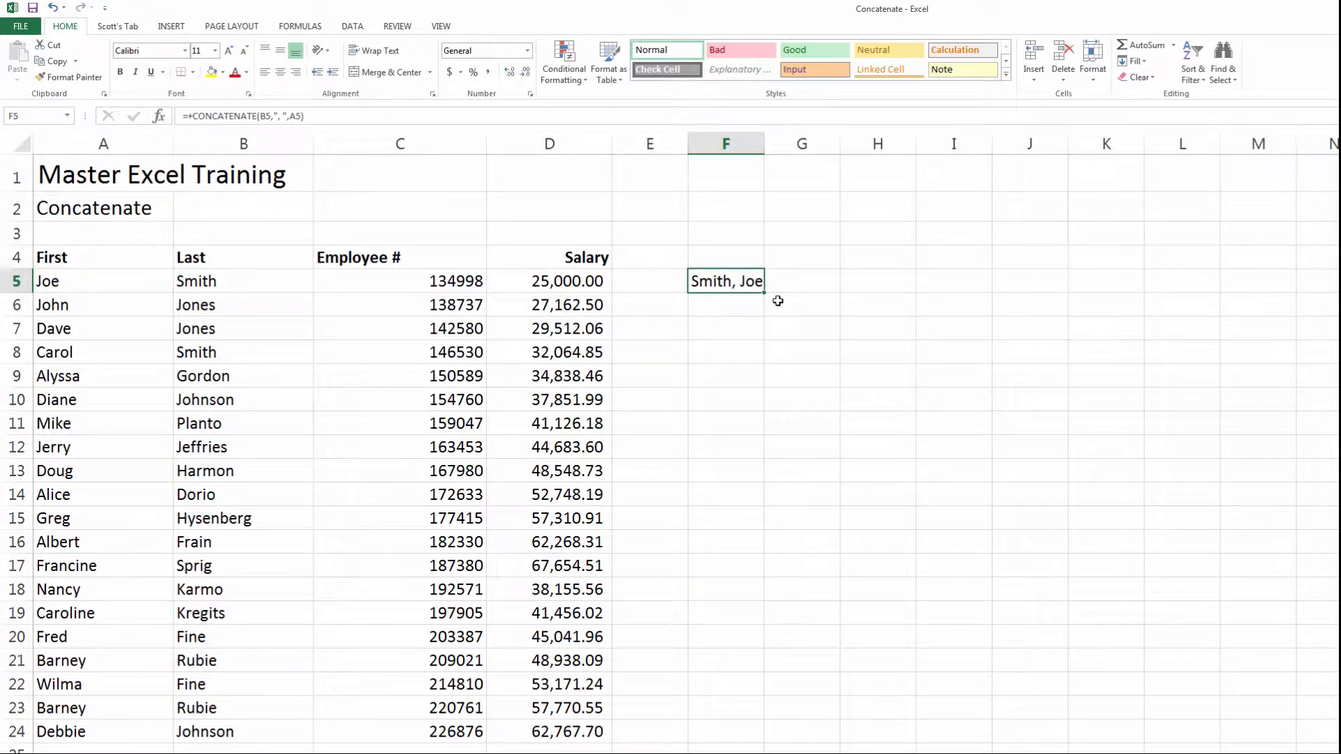
- Remove the comma from the quoted separator in F5's CONCATENATE formula, leaving " "
key(Up)
key(Down)
key(F2)
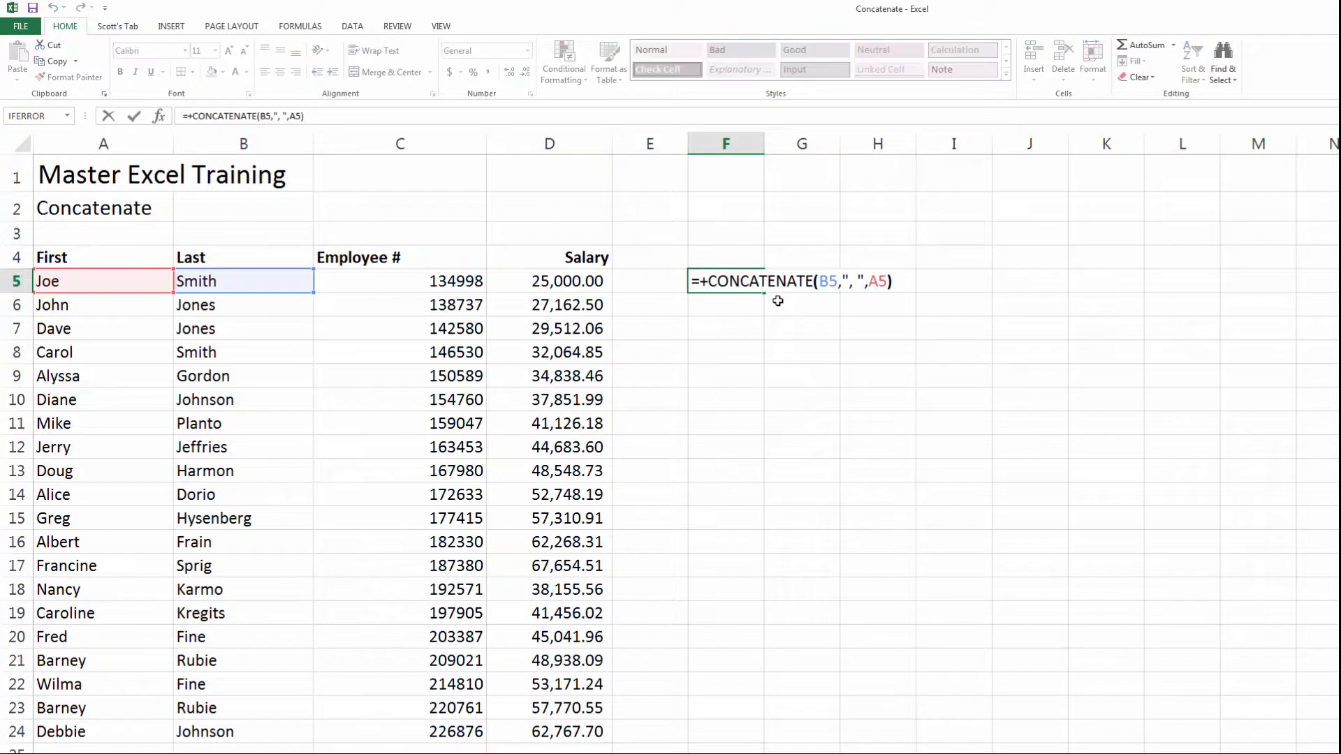
key(Left)
key(Left)
key(Left)
key(Left)
key(Left)
key(Left)
key(BackSpace)
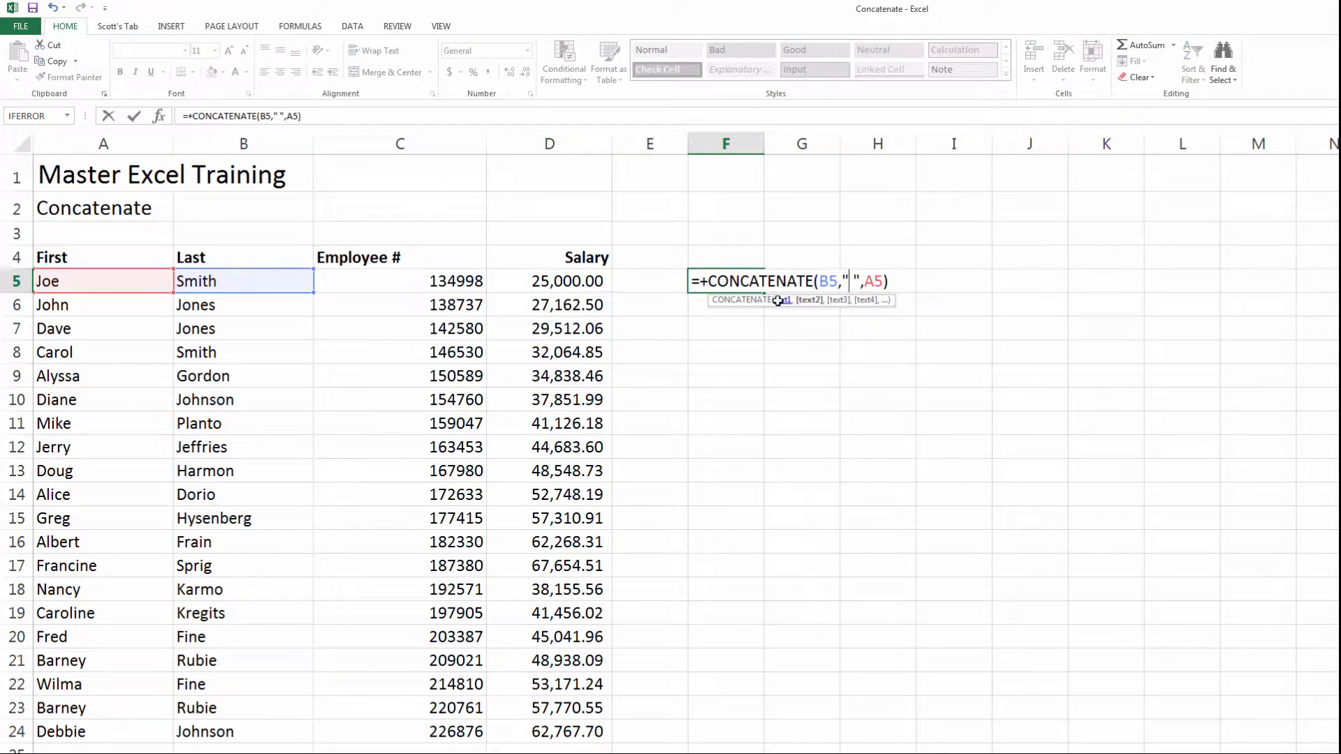
key(Return)
- Enter a comma in cell F4 as a separator
key(Up)
key(Up)
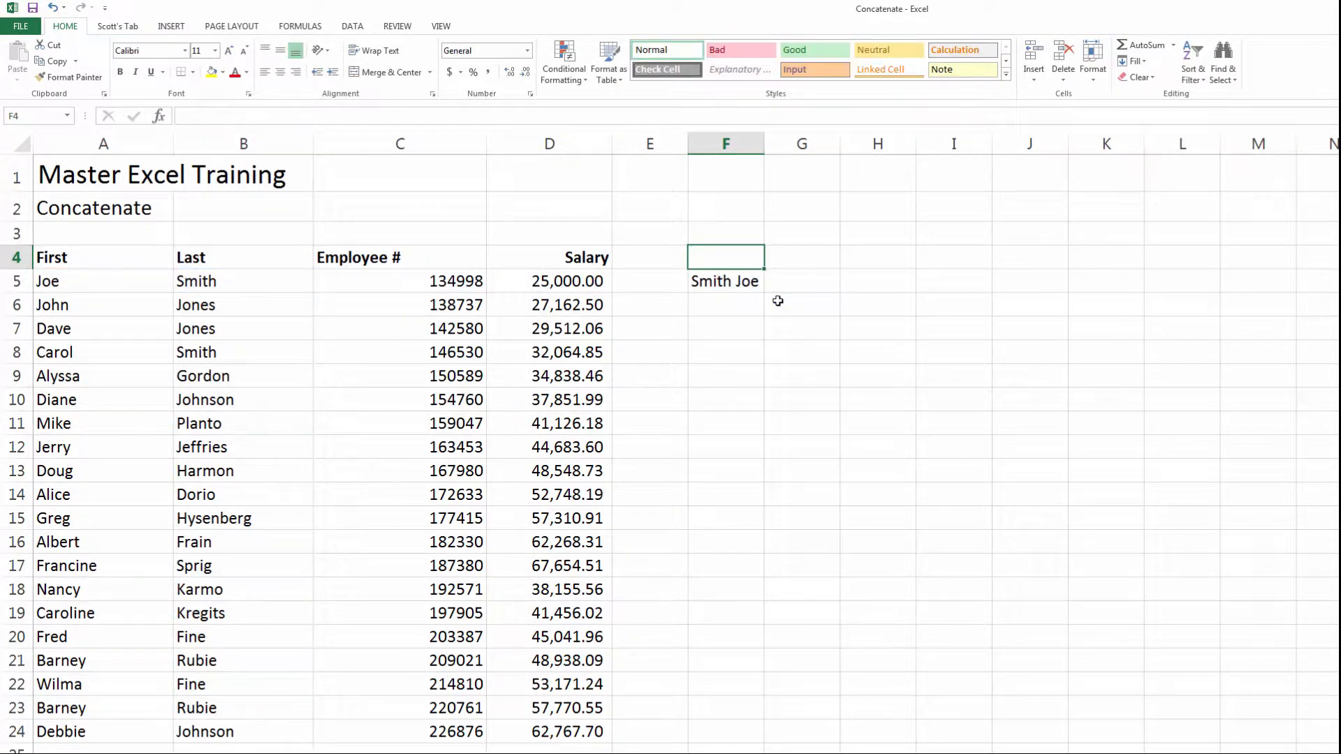
text(,)
key(Return)
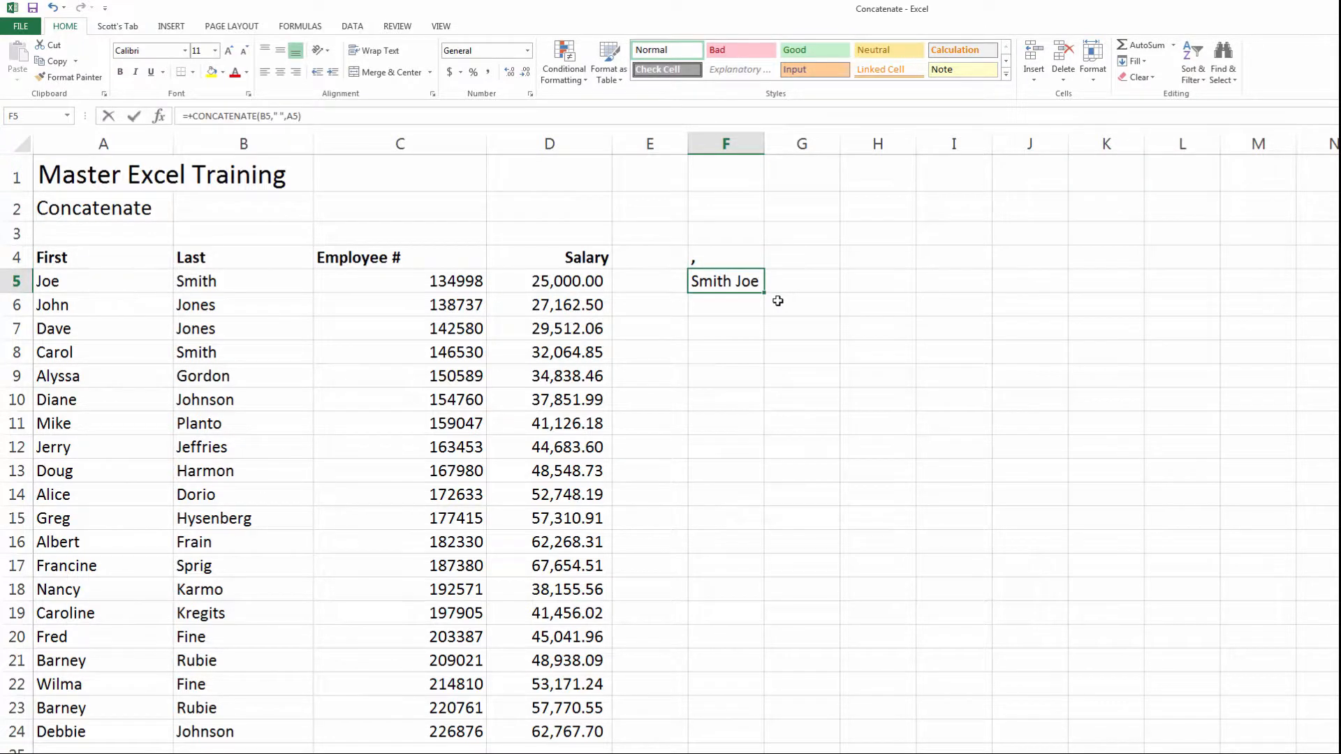
- Replace the quoted space in F5's CONCATENATE formula with a reference to F4
key(F2)
key(Left)
key(Left)
key(Left)
key(Left)
key(Left)
key(shift+Left)
key(shift+Left)
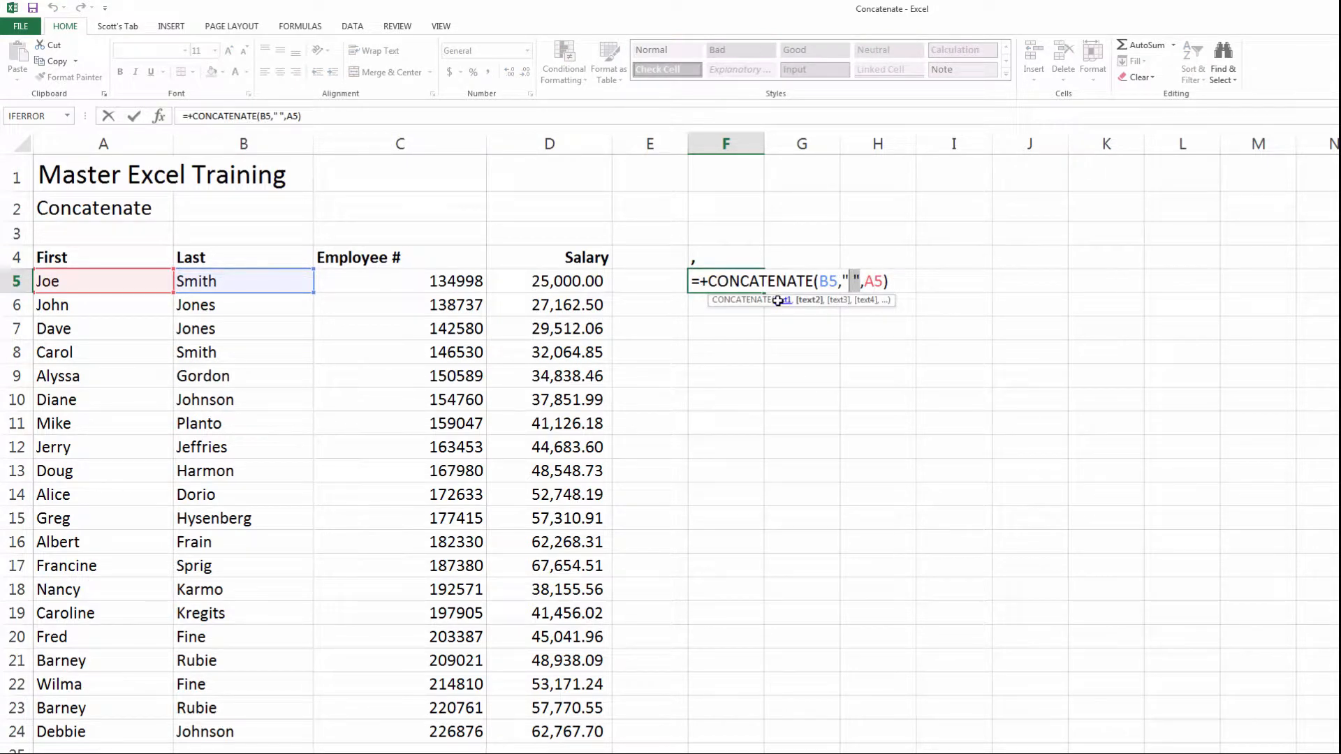
key(BackSpace)
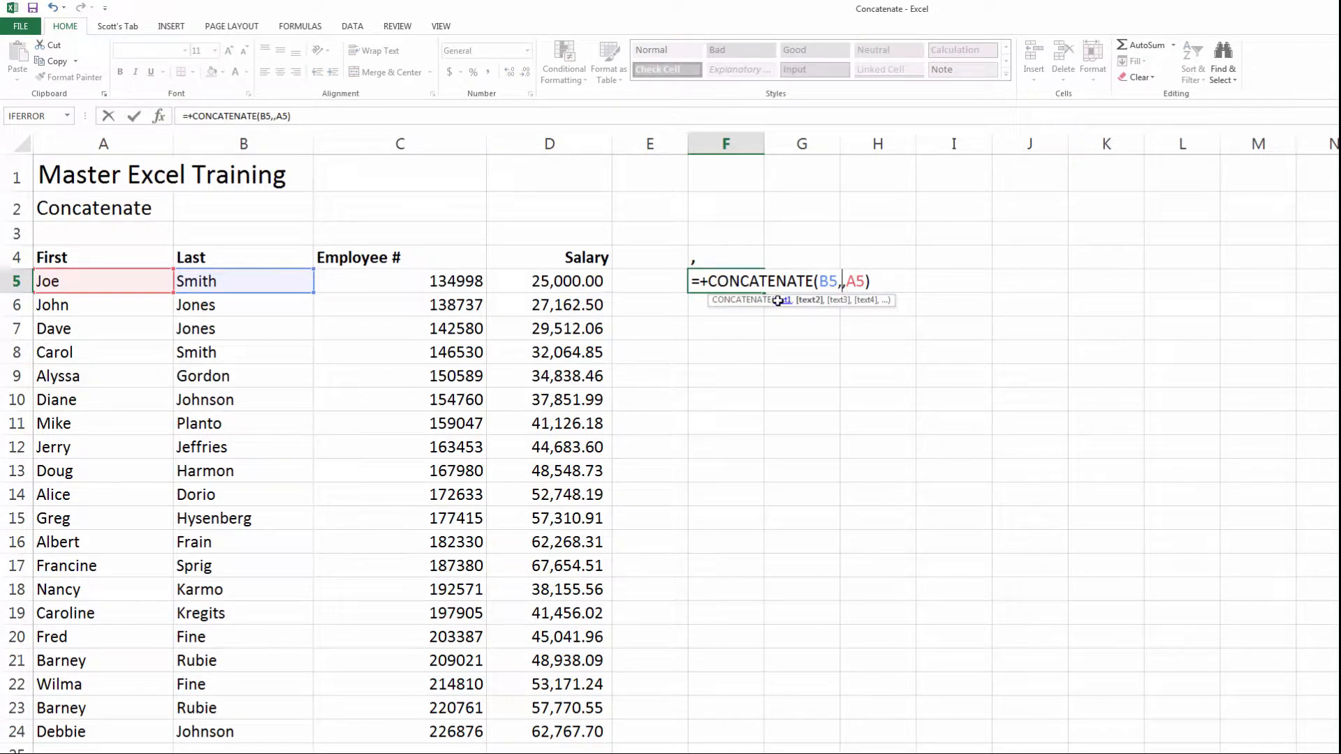
click(702, 252)
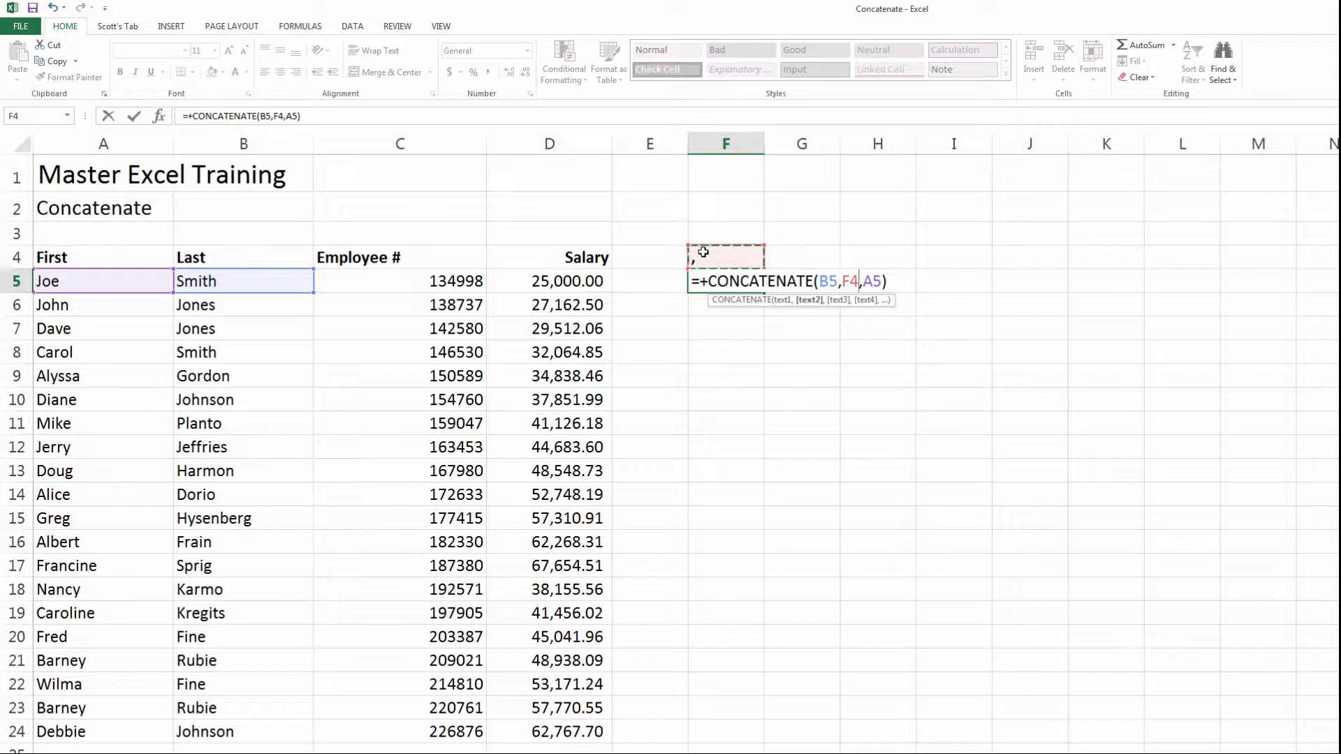
key(Return)
key(Up)
- Add a space after the comma in F4
click(703, 252)
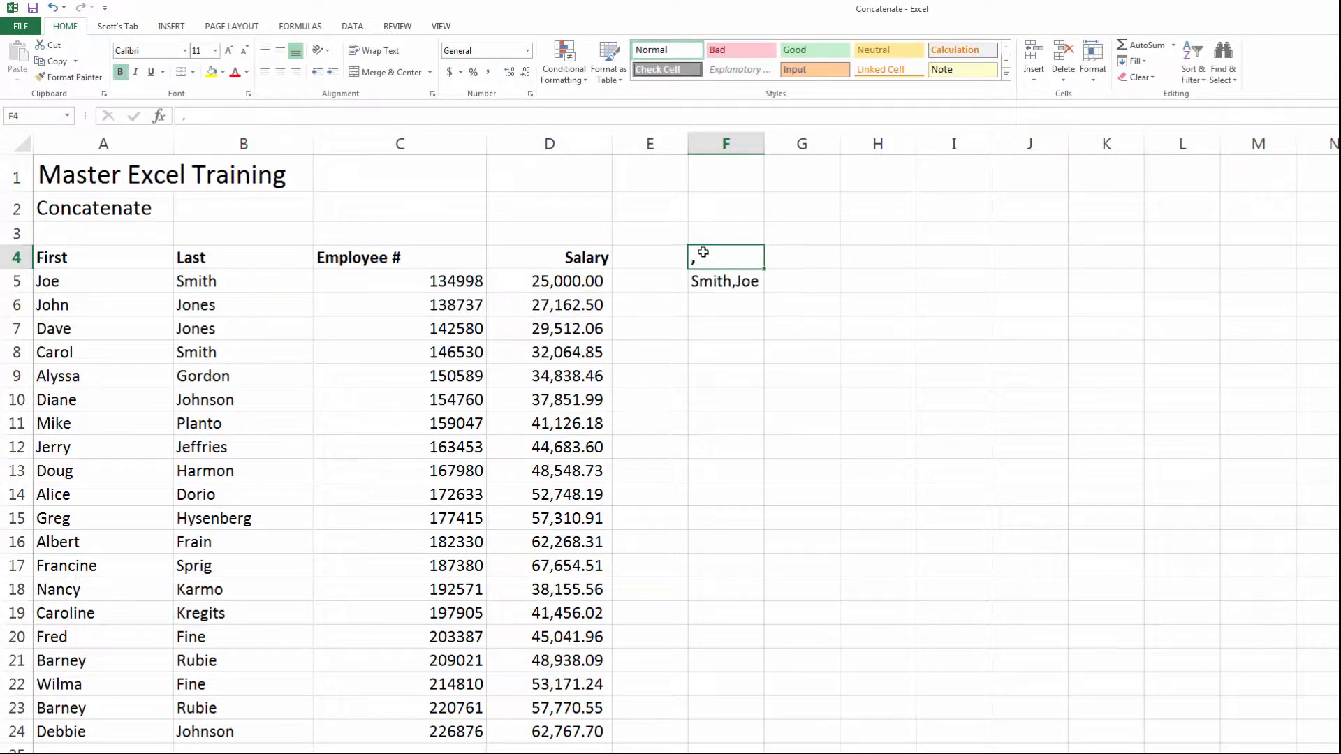
double_click(703, 253)
key(Return)
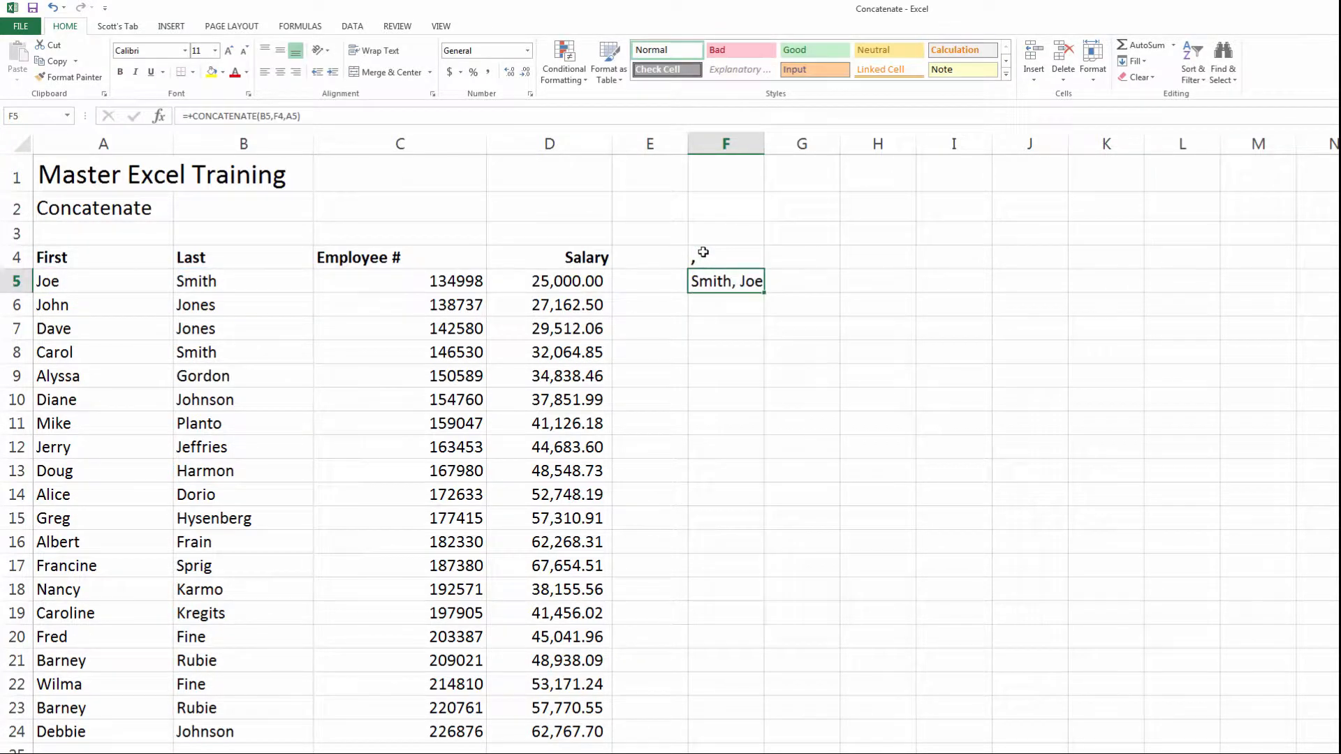
- Make the F4 reference in F5's CONCATENATE formula absolute as $F$4
key(Up)
key(Down)
key(F2)
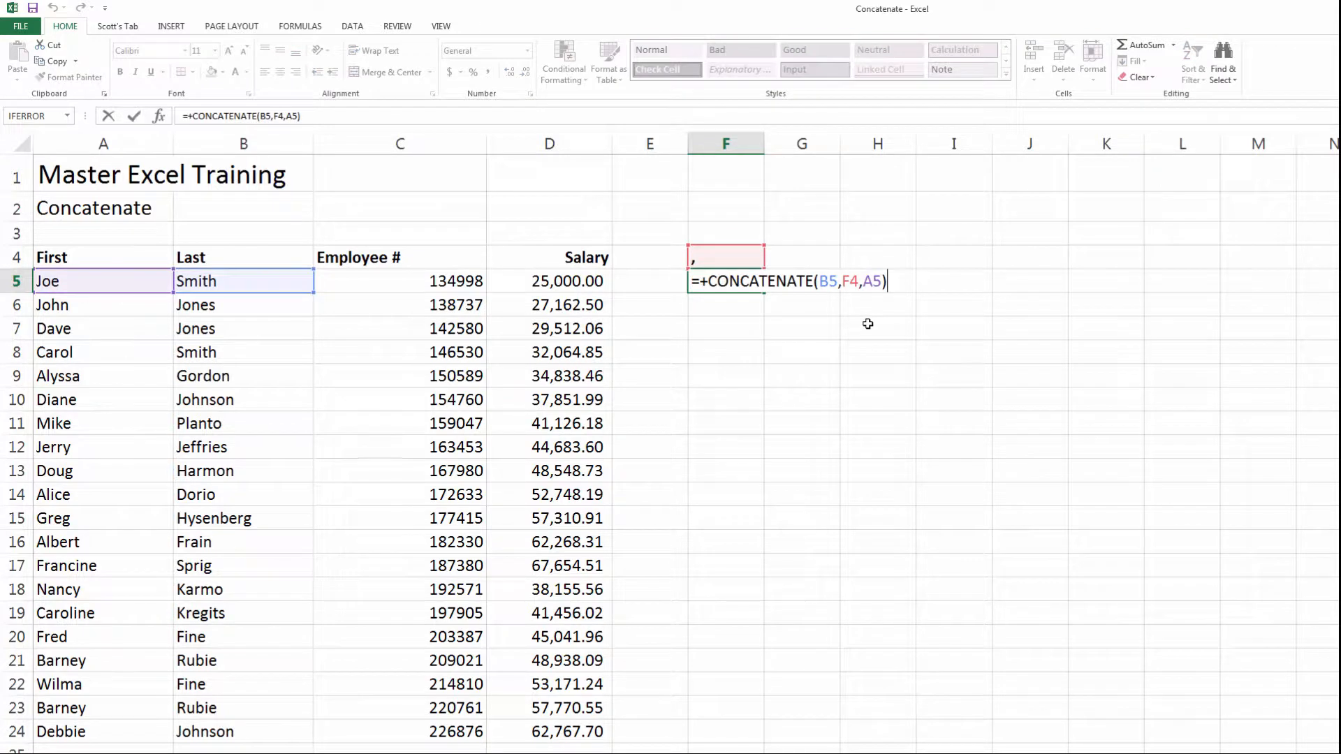
key(Left)
key(Left)
key(Left)
key(Left)
key(Left)
key(Left)
key(shift+Right)
key(shift+Right)
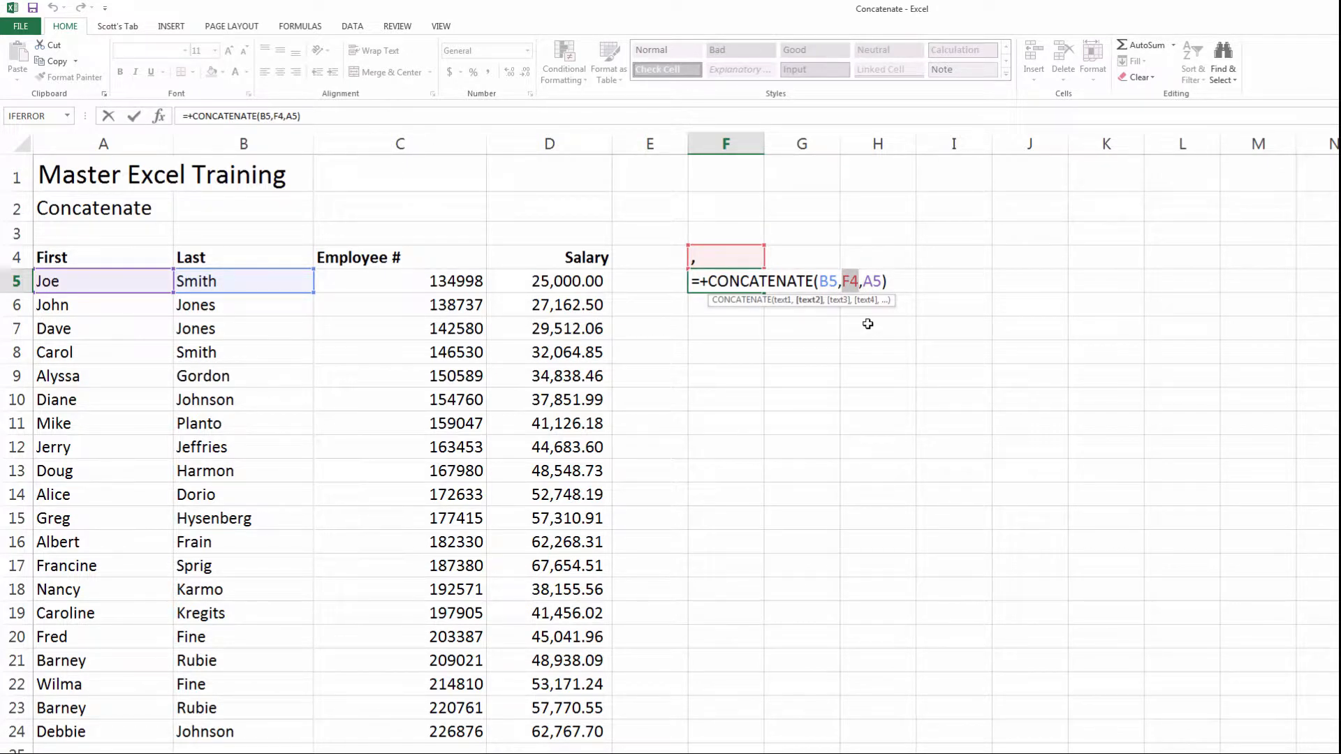
key(F4)
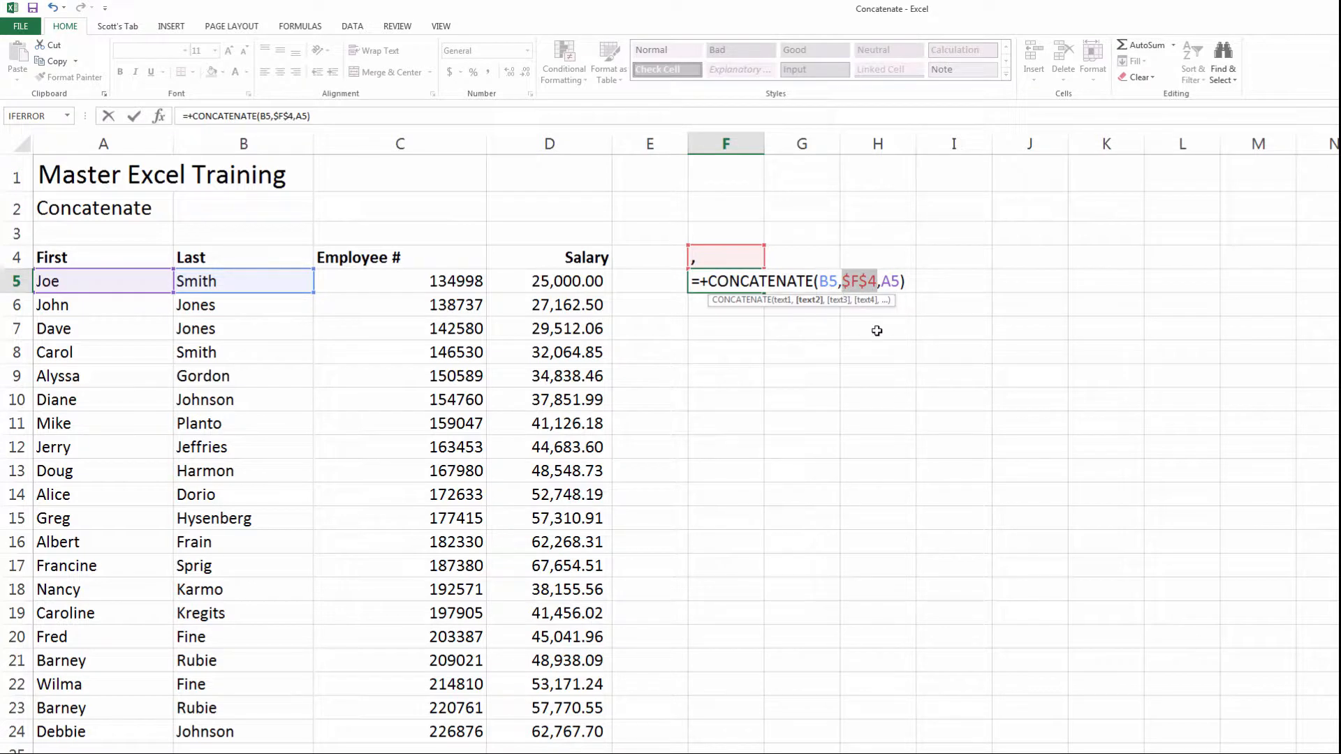
key(Return)
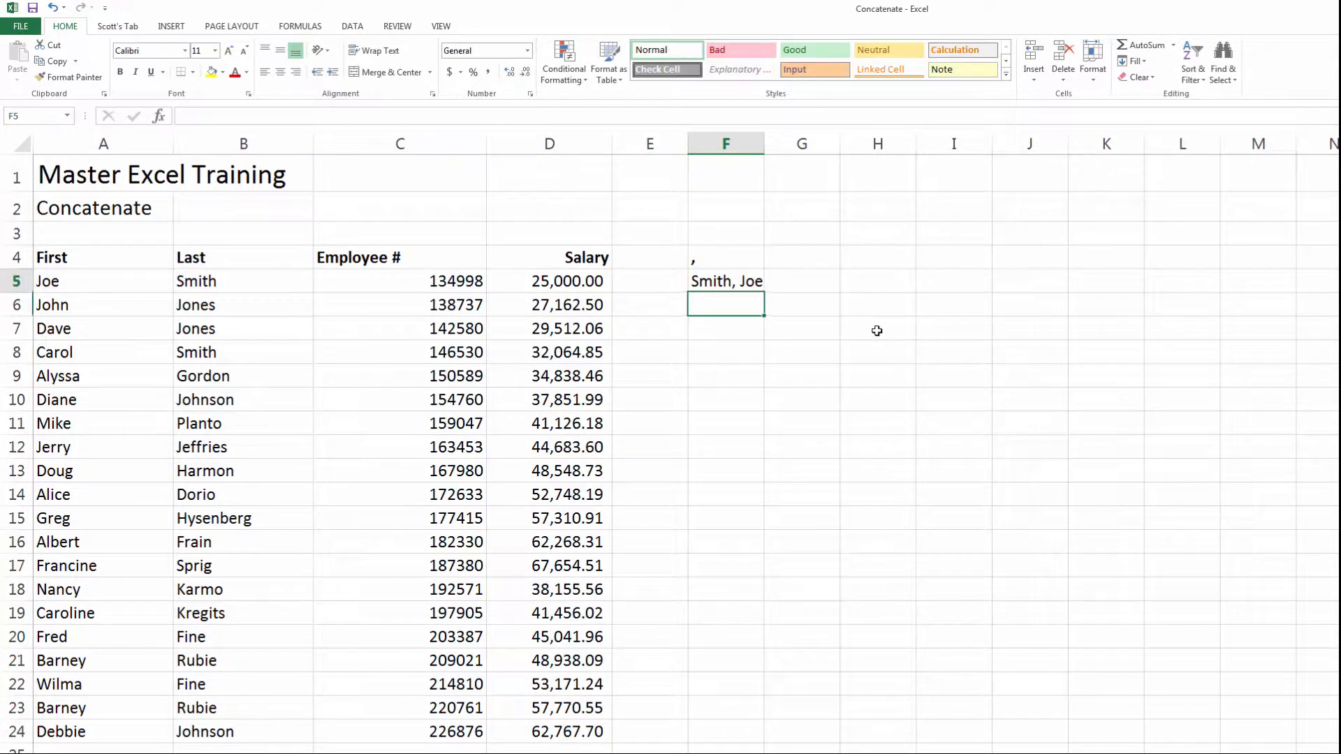
key(Up)
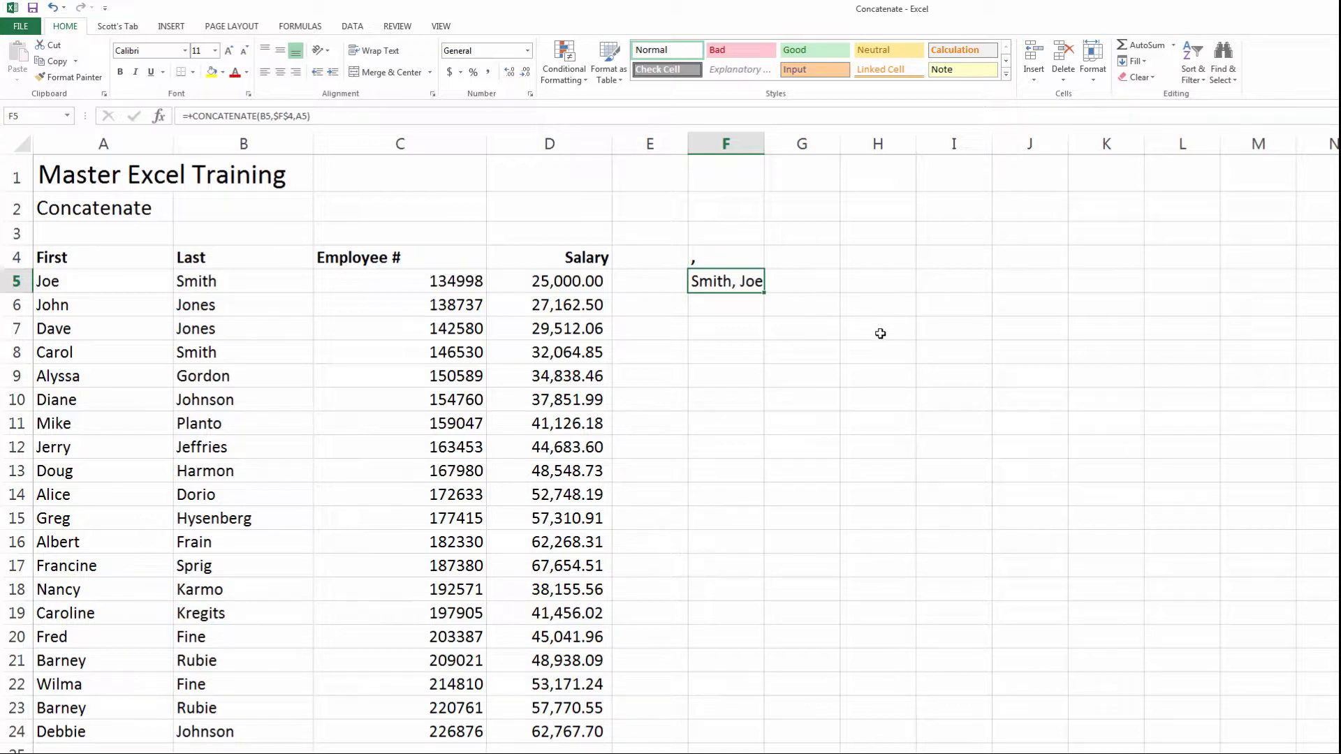
- Copy F5's CONCATENATE formula down column F through row 24
key(F2)
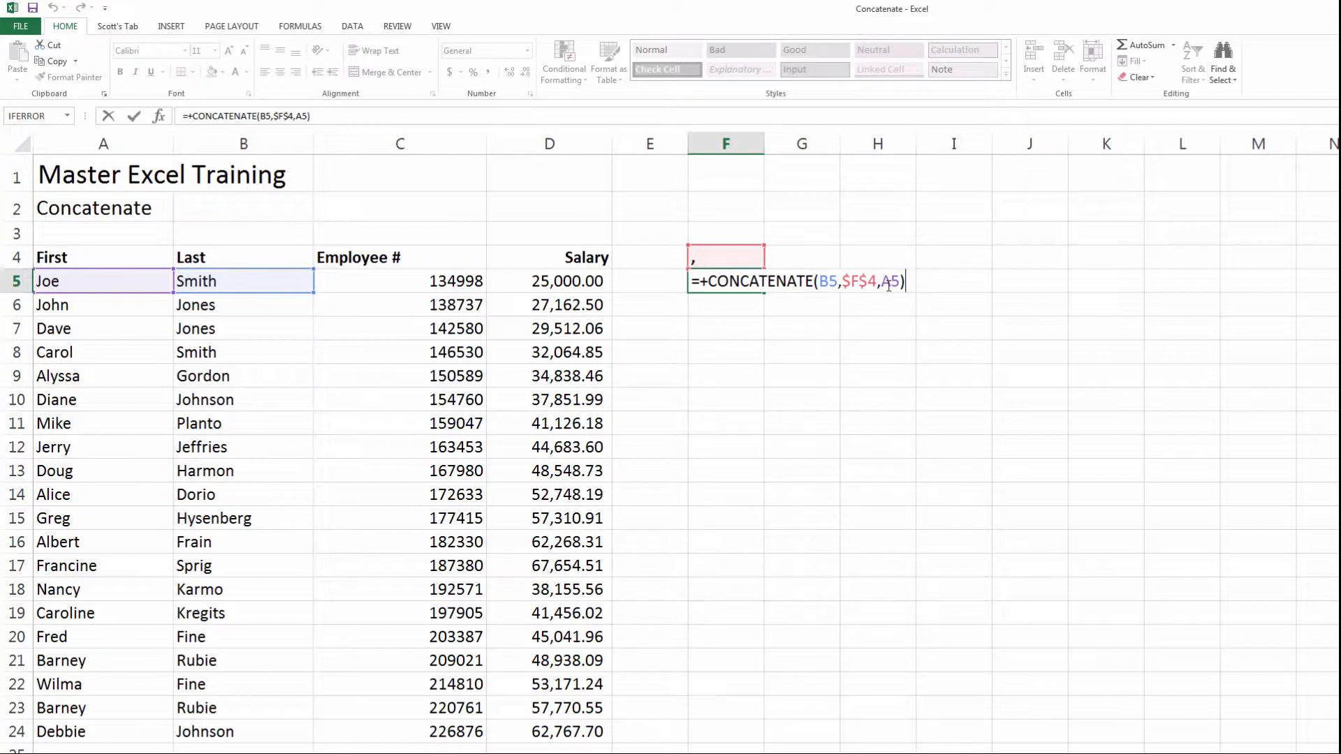
key(Escape)
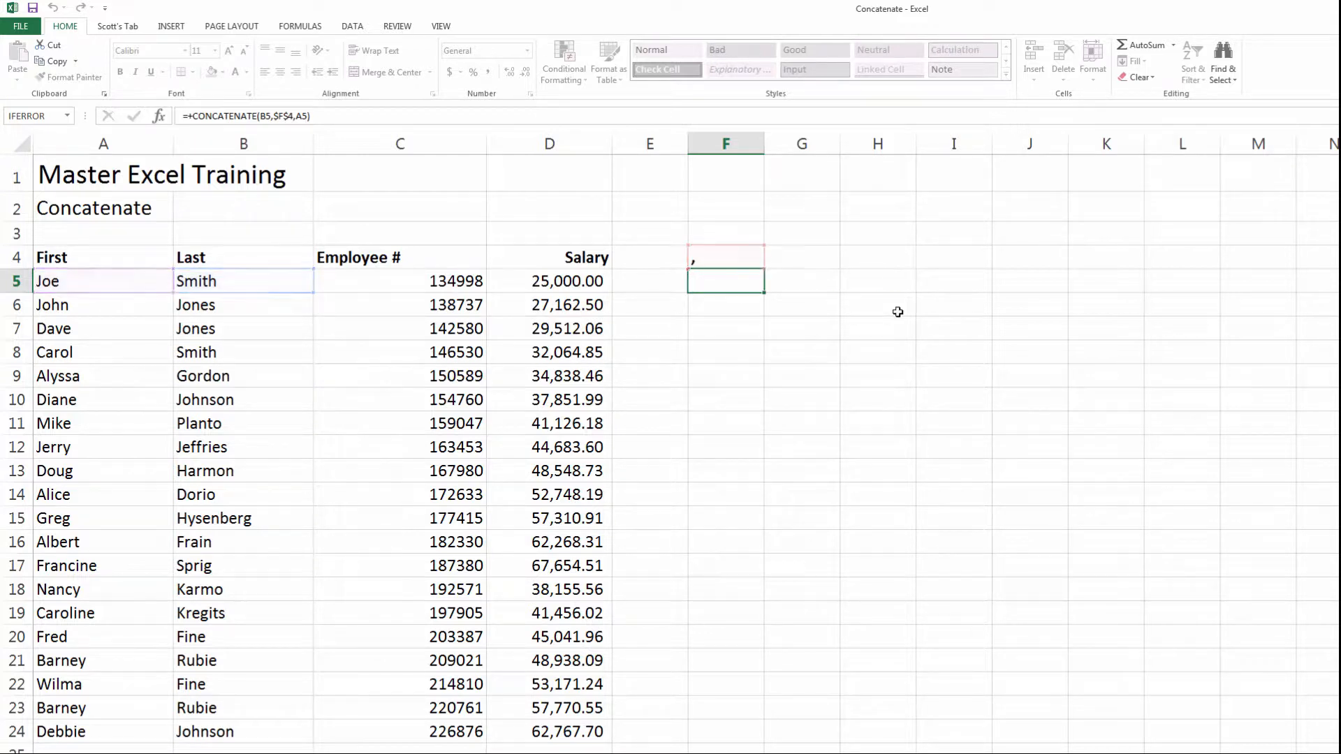
key(ctrl+c)
key(shift+Down)
key(shift+Down)
key(shift+Down)
key(shift+Down)
key(shift+Down)
key(shift+Down)
key(shift+Down)
key(shift+Down)
key(shift+Down)
key(shift+Down)
key(shift+Down)
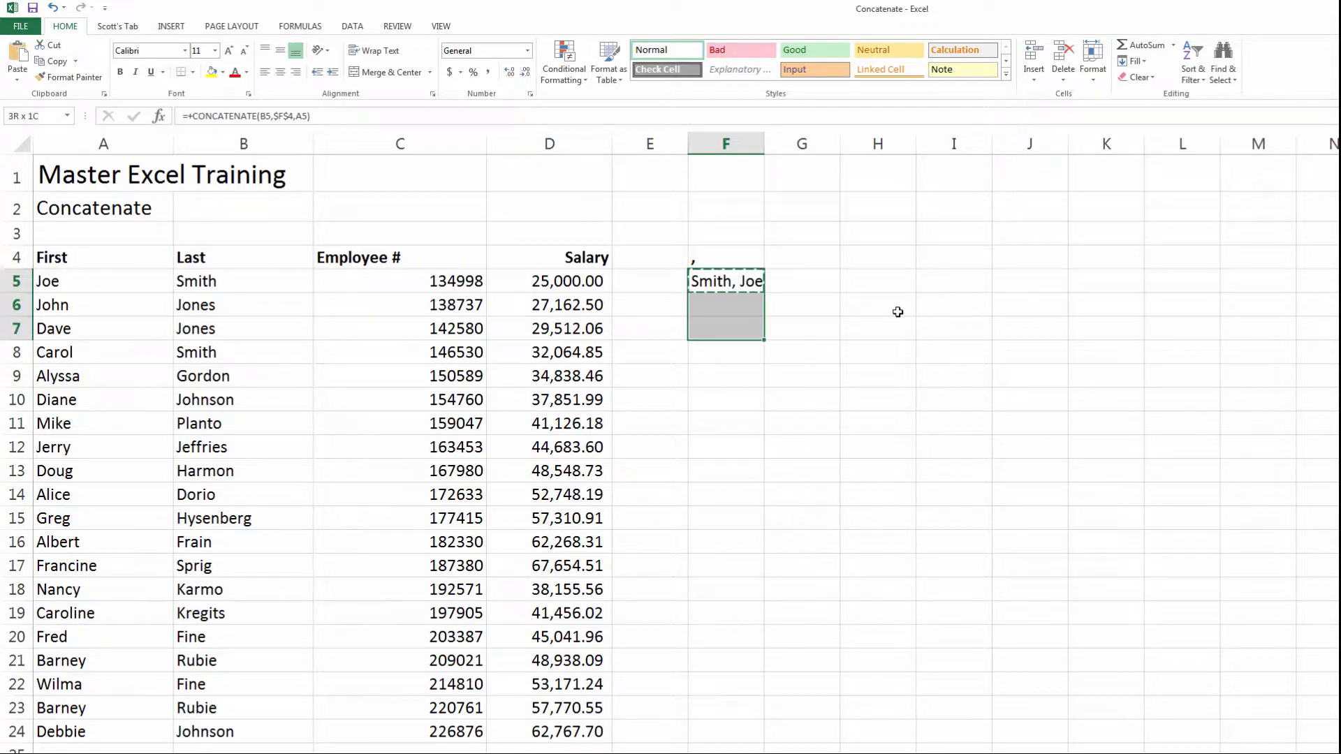
key(shift+Down)
key(shift+Down)
key(shift+Down)
key(shift+Down)
key(shift+Down)
key(shift+Down)
key(shift+Down)
key(shift+Down)
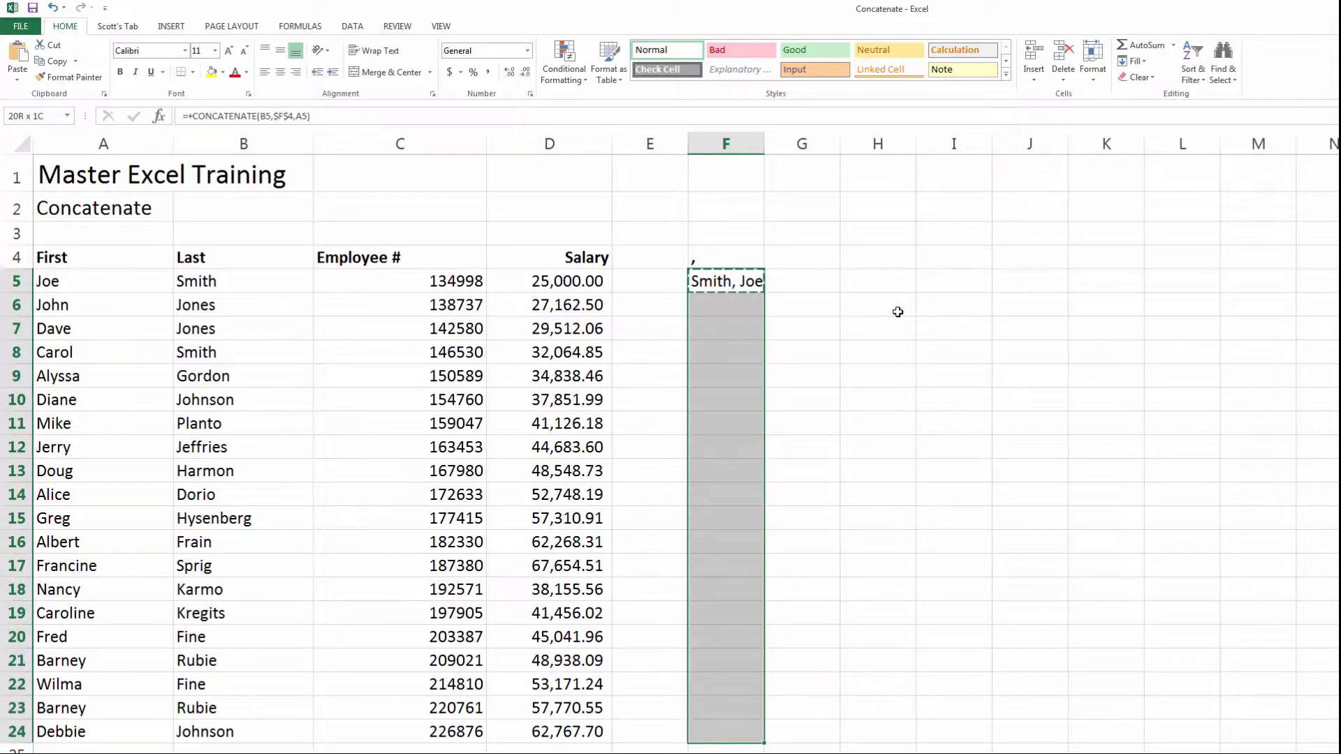
key(ctrl+v)
key(Up)
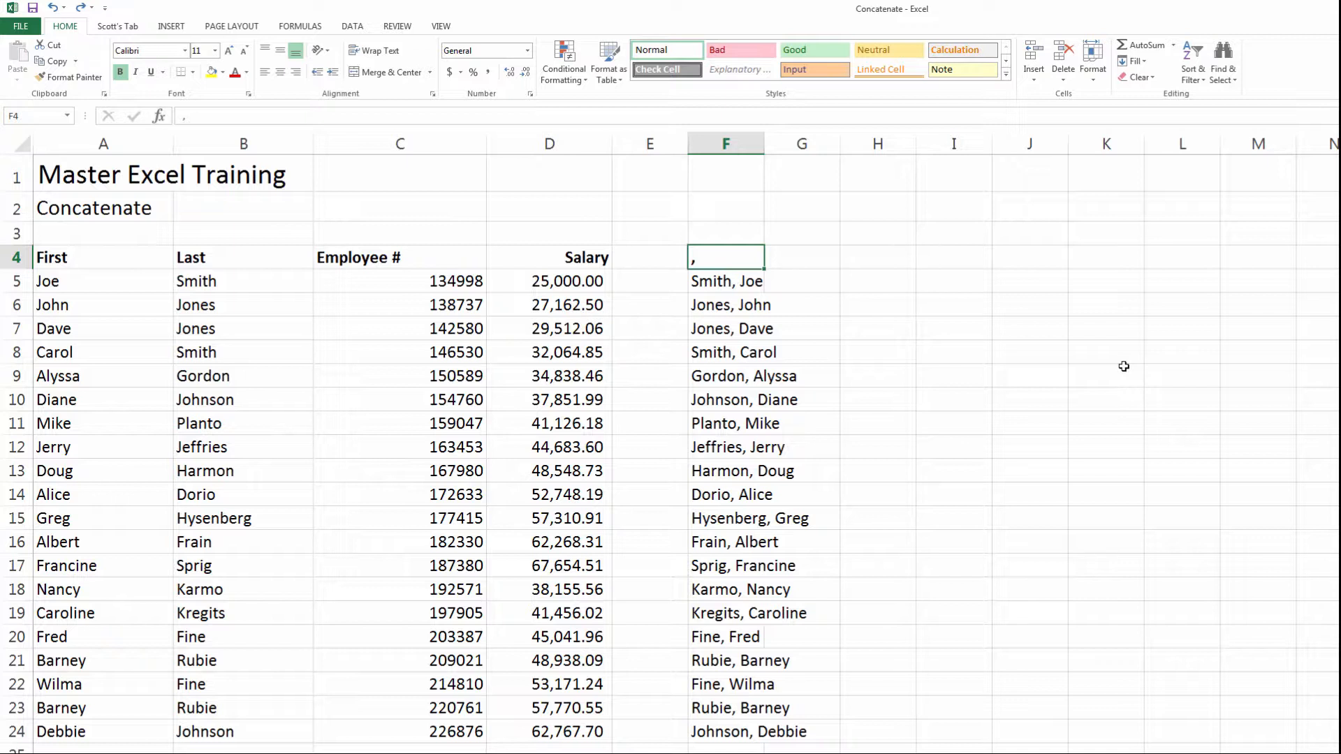
- Enter a CONCATENATE formula in H5 that joins the prefix "EMP-" with the employee number in C5
key(Down)
key(Right)
key(Right)
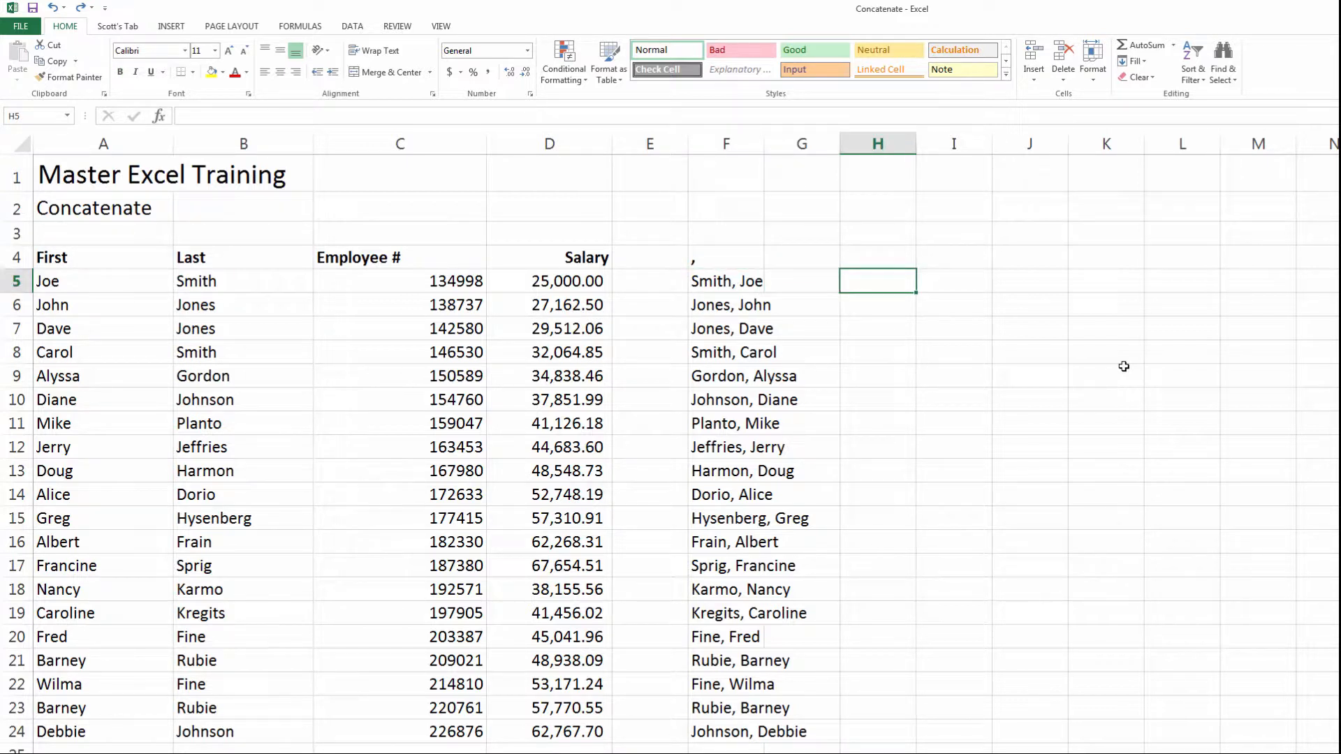
text(+)
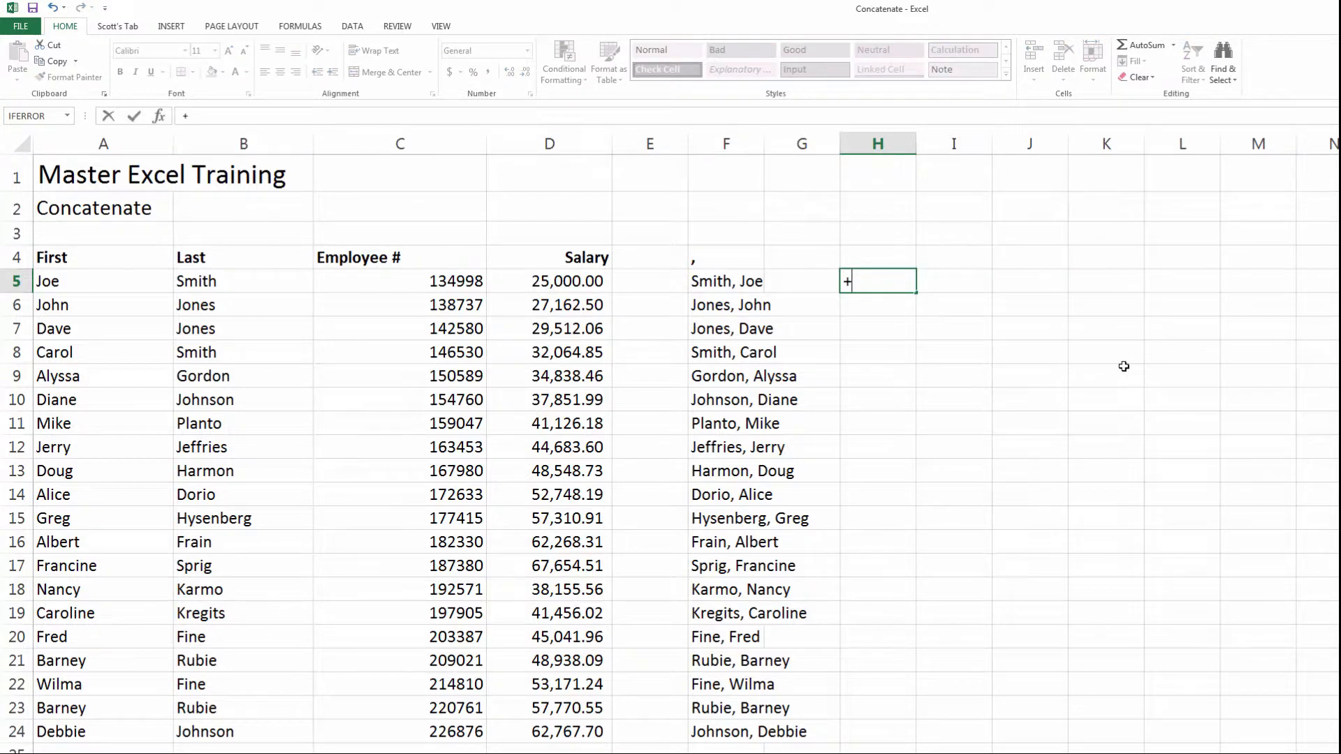
text(con)
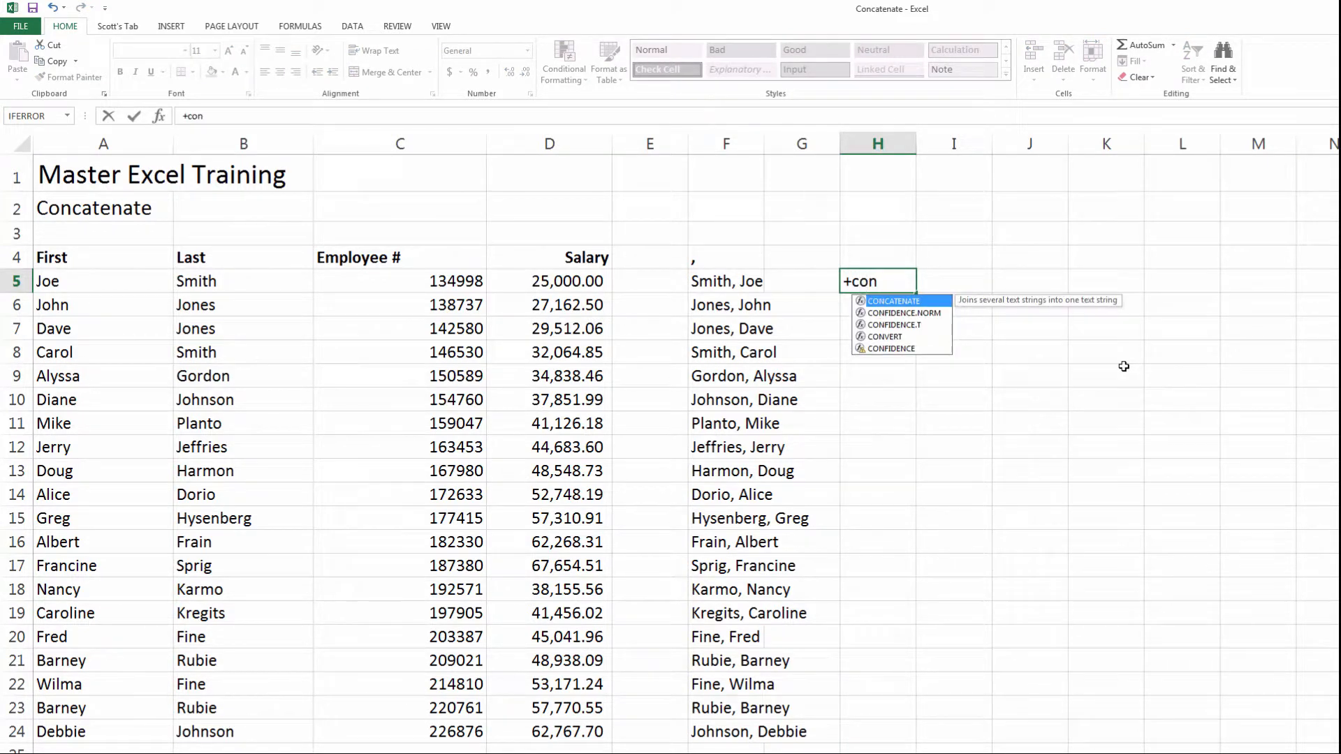
key(Tab)
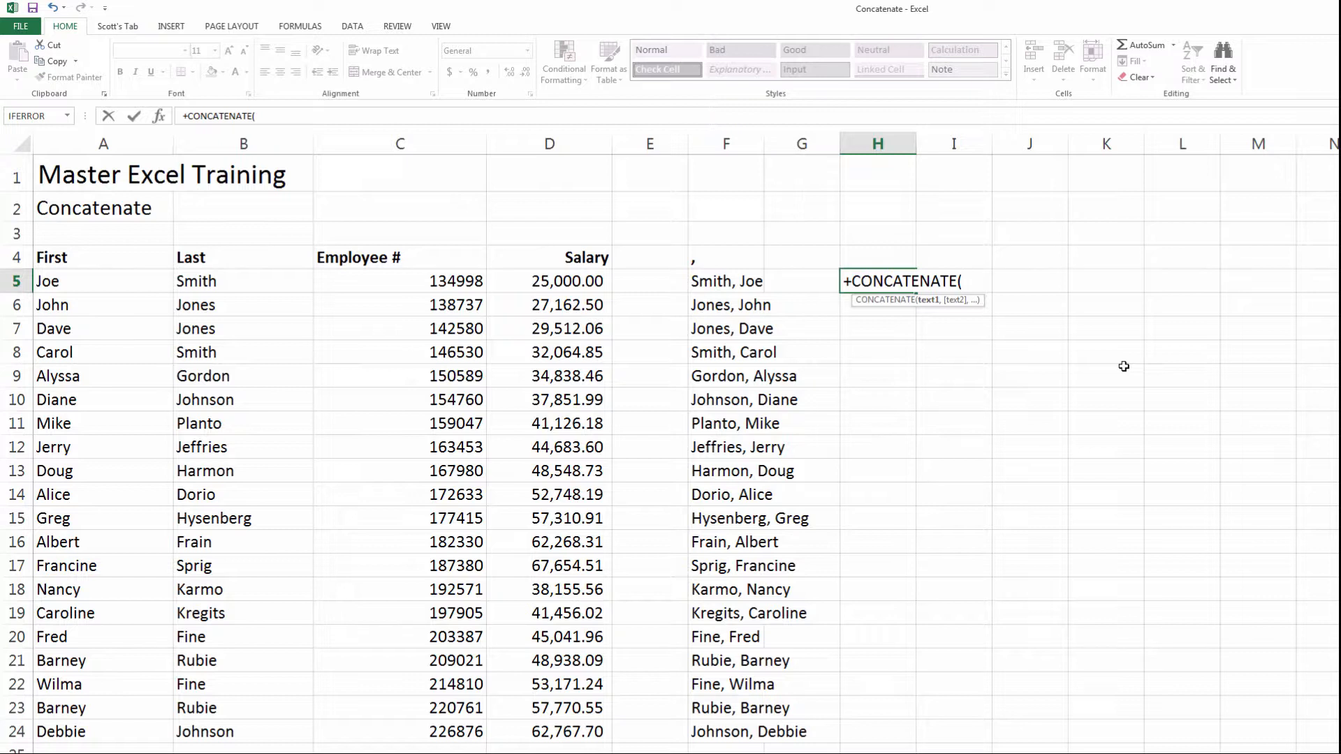
text("EMP-",)
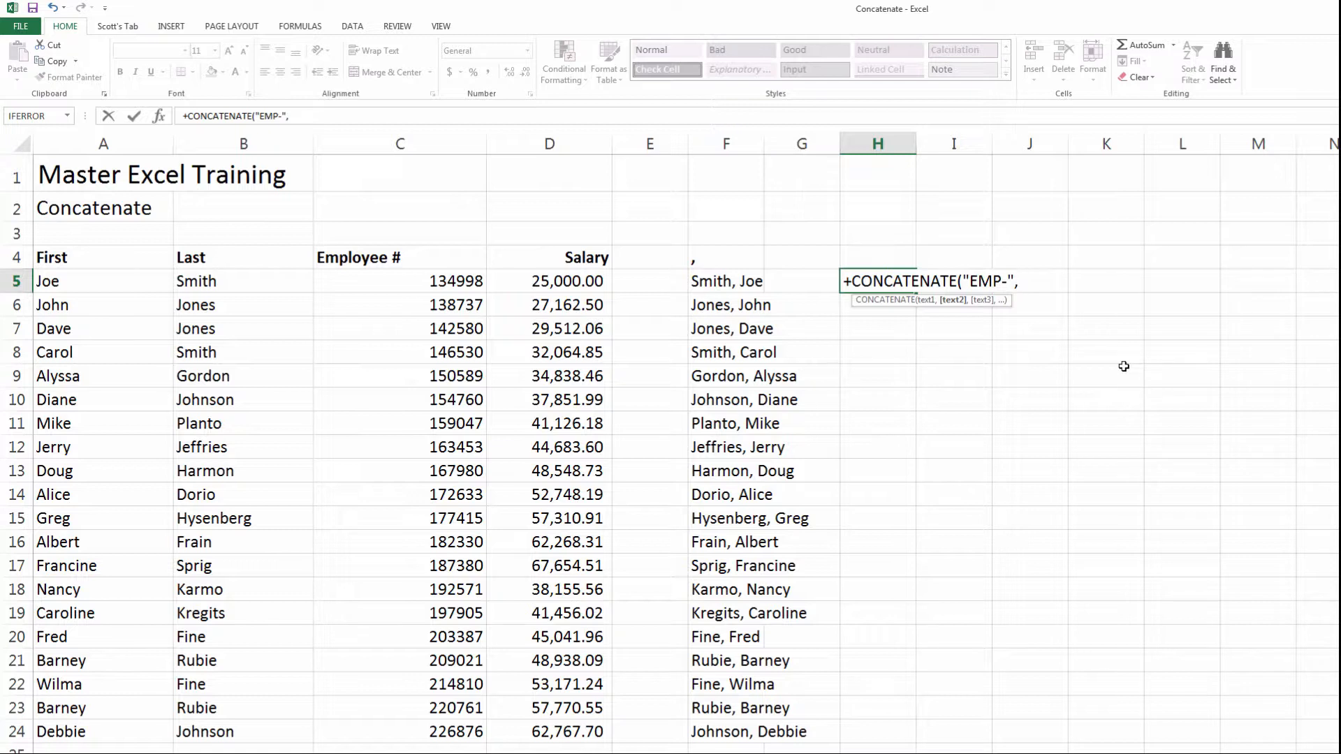
click(439, 277)
text())
key(Return)
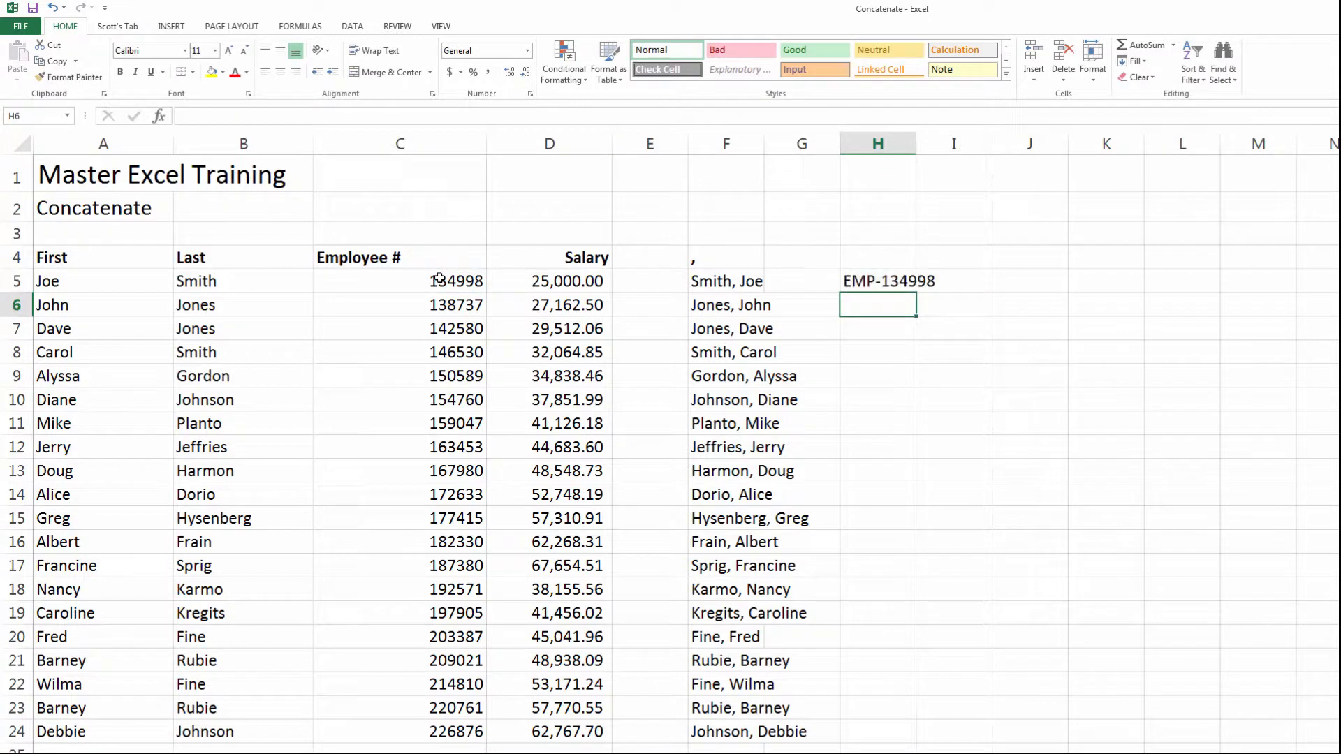
key(Up)
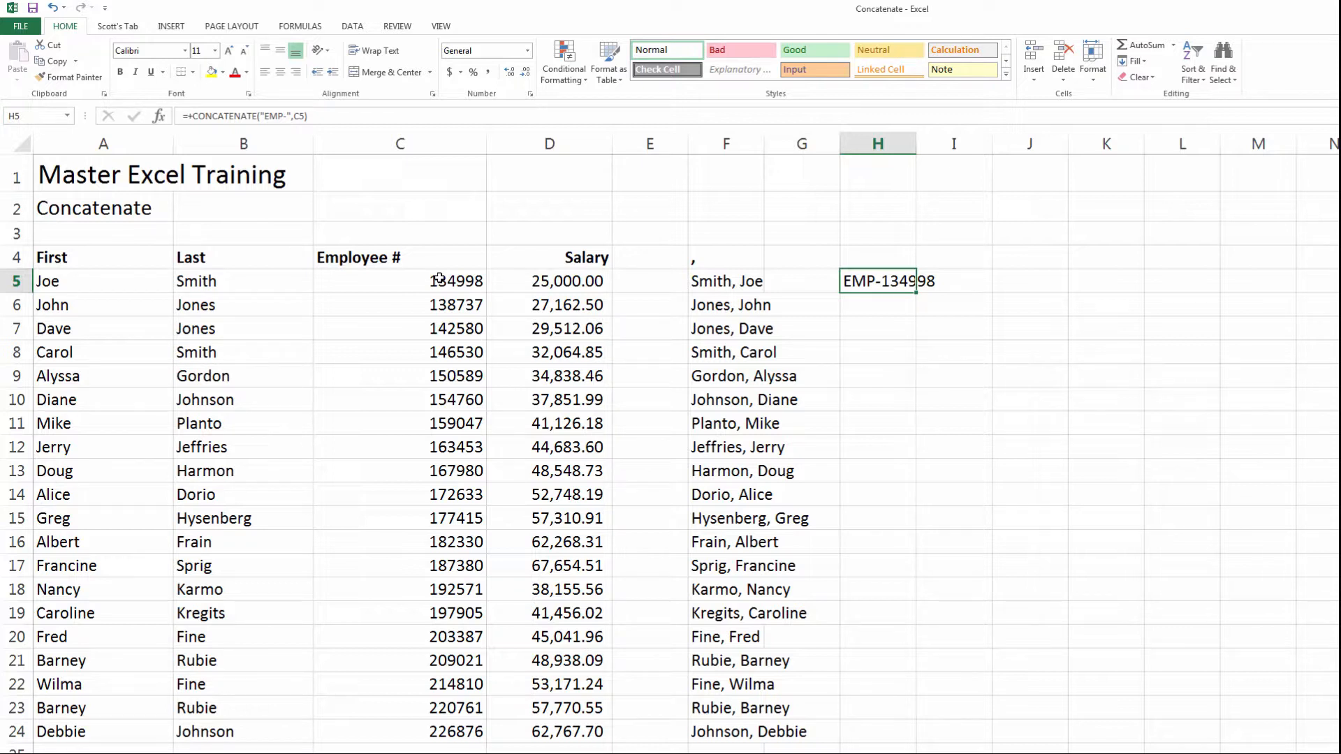
- Copy H5's CONCATENATE formula down column H through row 24
key(Down)
key(Up)
key(ctrl+c)
key(shift+Down)
key(shift+Down)
key(shift+Down)
key(shift+Down)
key(shift+Down)
key(shift+Down)
key(shift+Down)
key(shift+Down)
key(shift+Down)
key(shift+Down)
key(shift+Down)
key(shift+Down)
key(shift+Down)
key(shift+Down)
key(shift+Down)
key(shift+Down)
key(shift+Down)
key(shift+Down)
key(shift+Down)
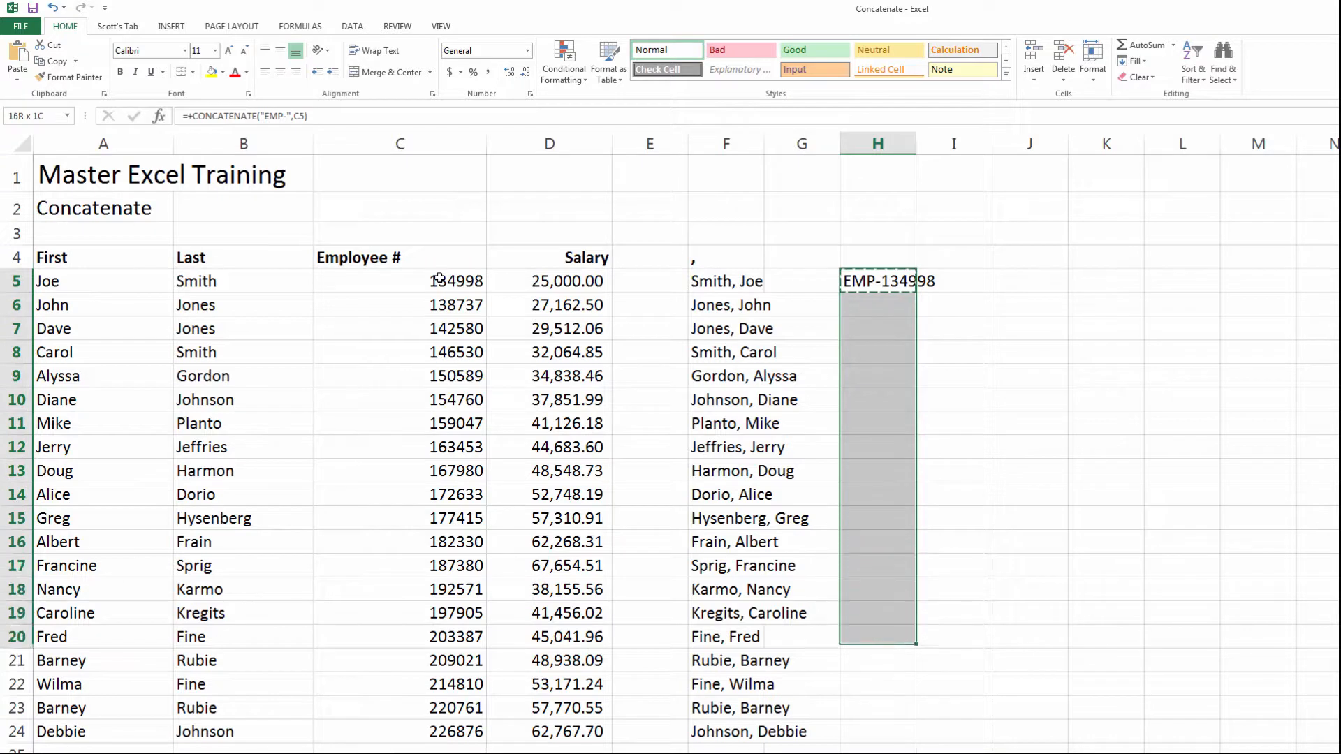
key(ctrl+v)
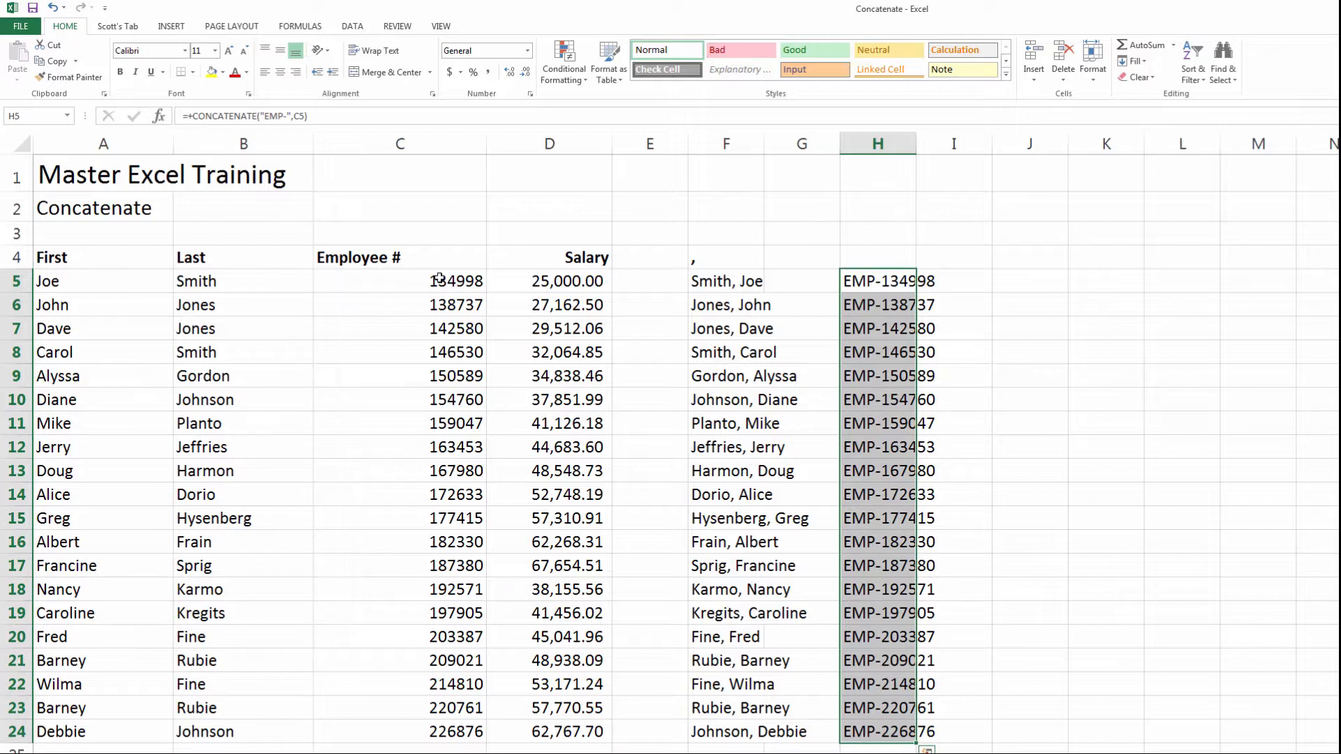
- Copy the prefixed employee numbers in H5:H24 and paste them as values over the Employee # column starting at C5
key(ctrl+c)
key(Left)
key(Left)
key(Left)
key(Left)
key(Left)
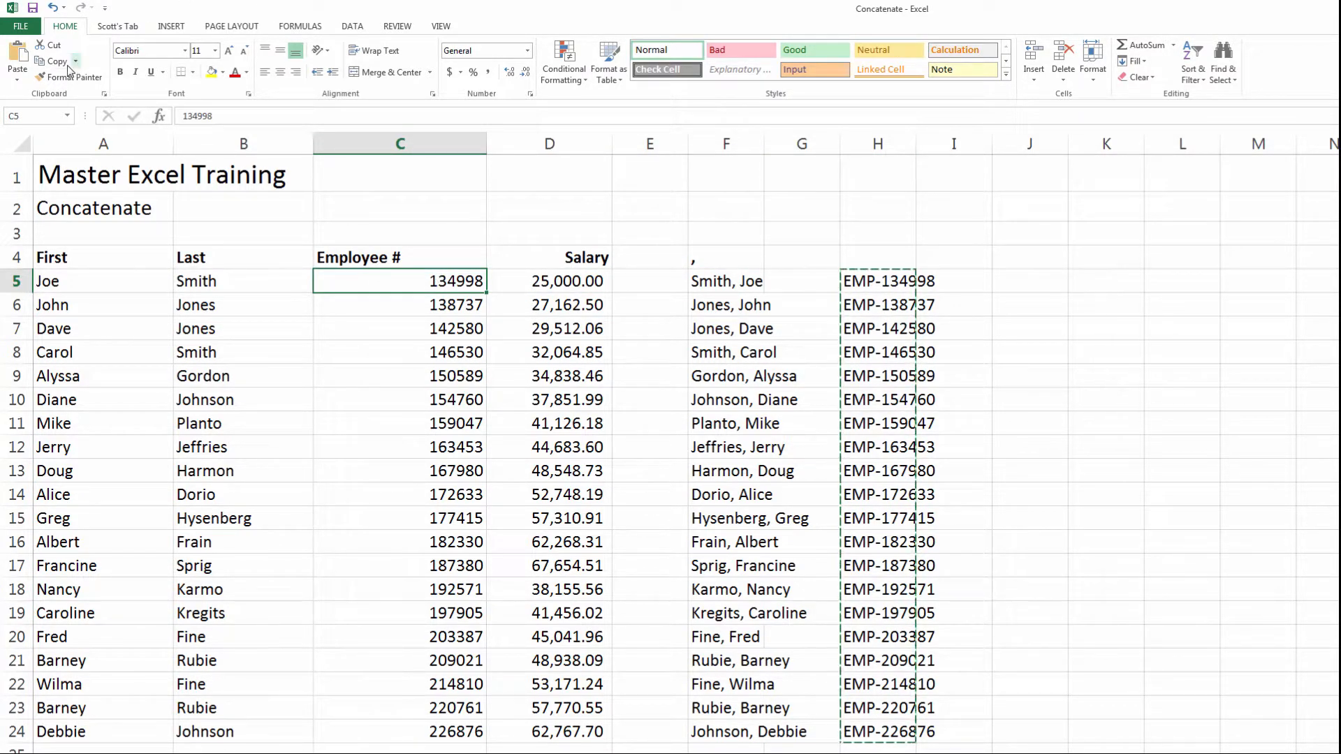
click(17, 78)
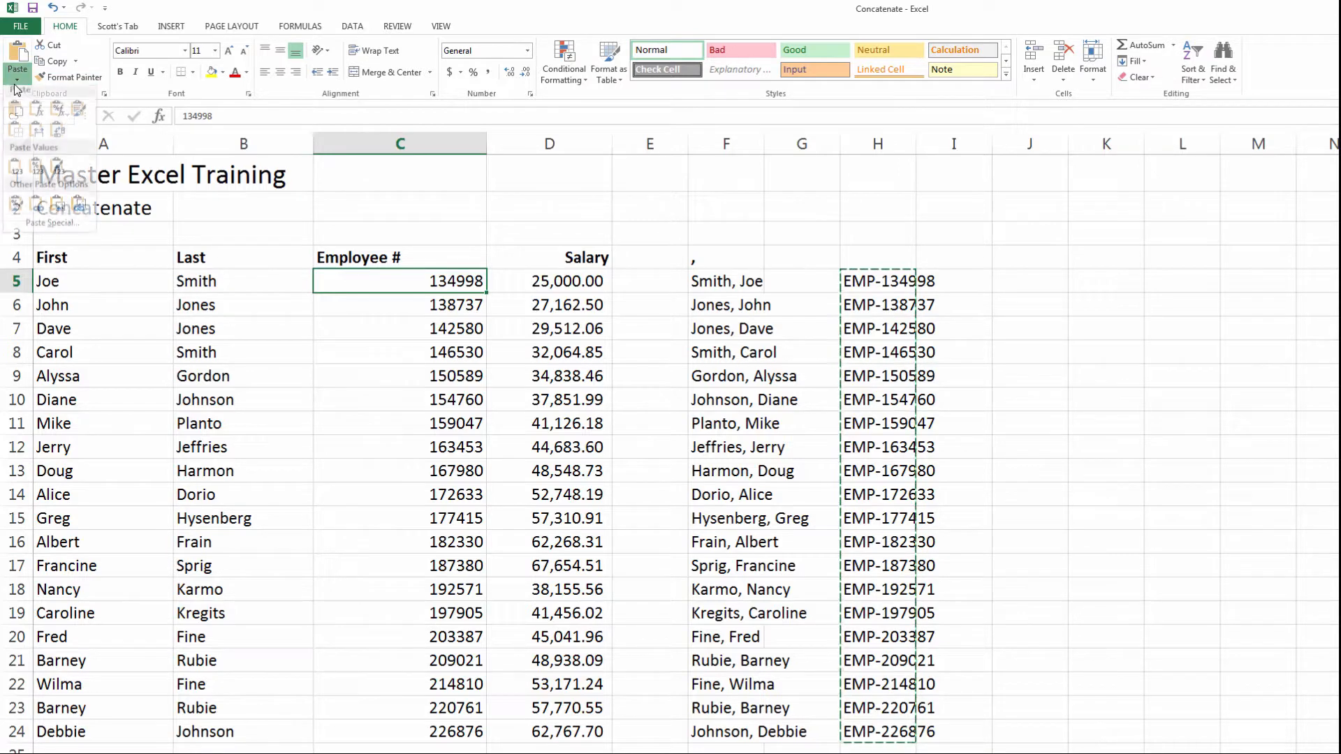
click(16, 170)
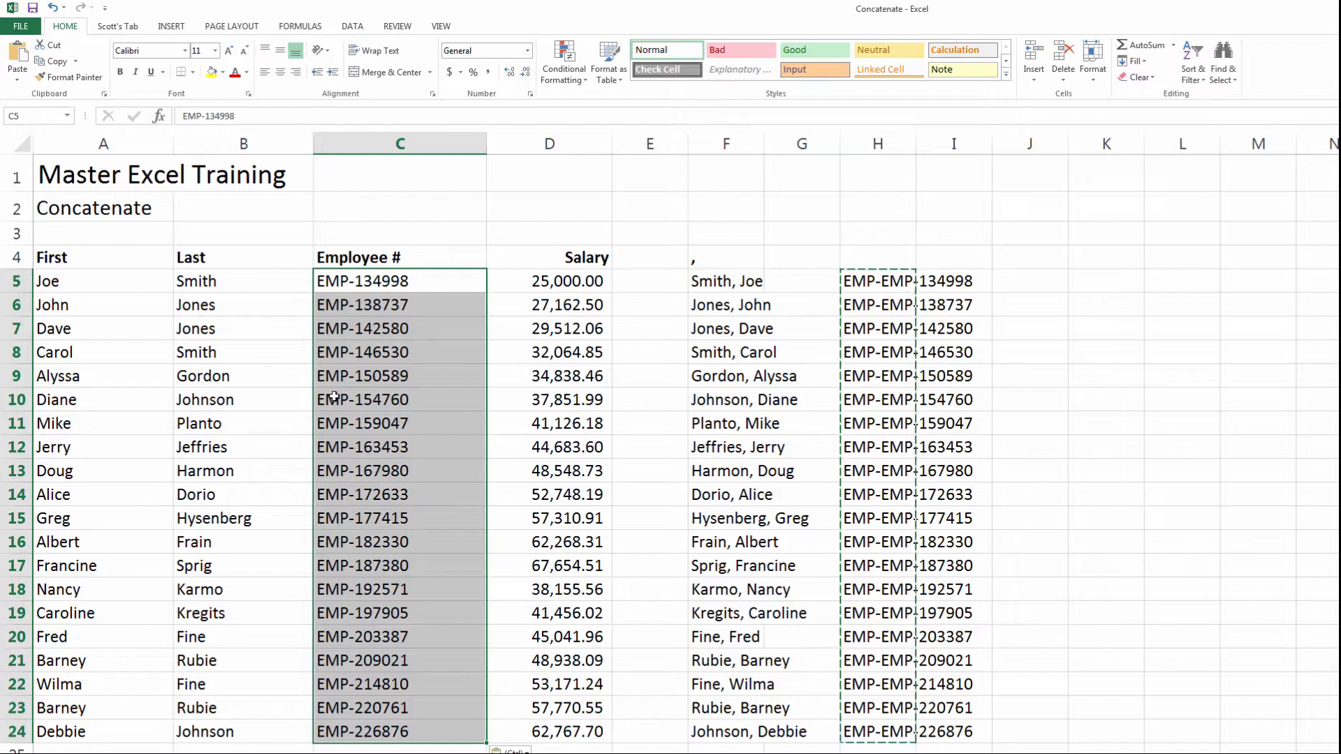
- Insert a new column before the Employee # column and enter the heading "Full Name" in C4
right_click(382, 145)
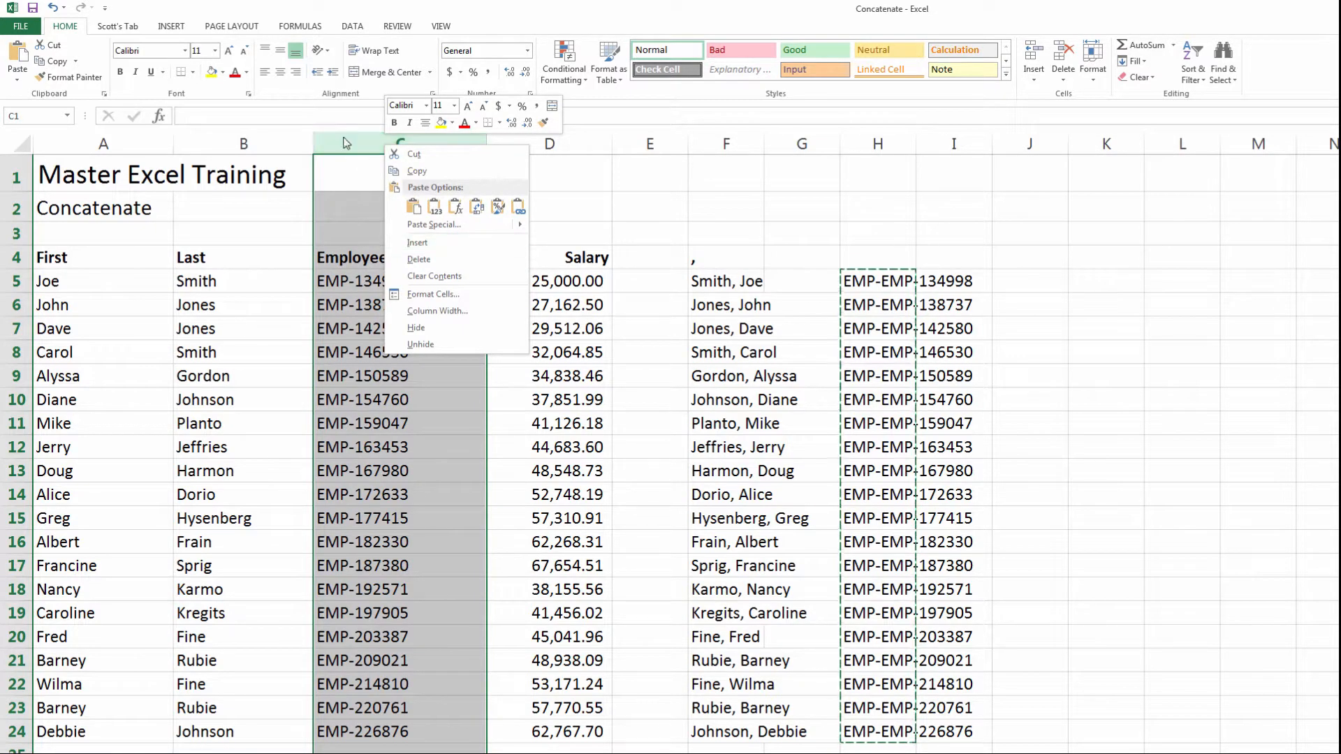
click(418, 242)
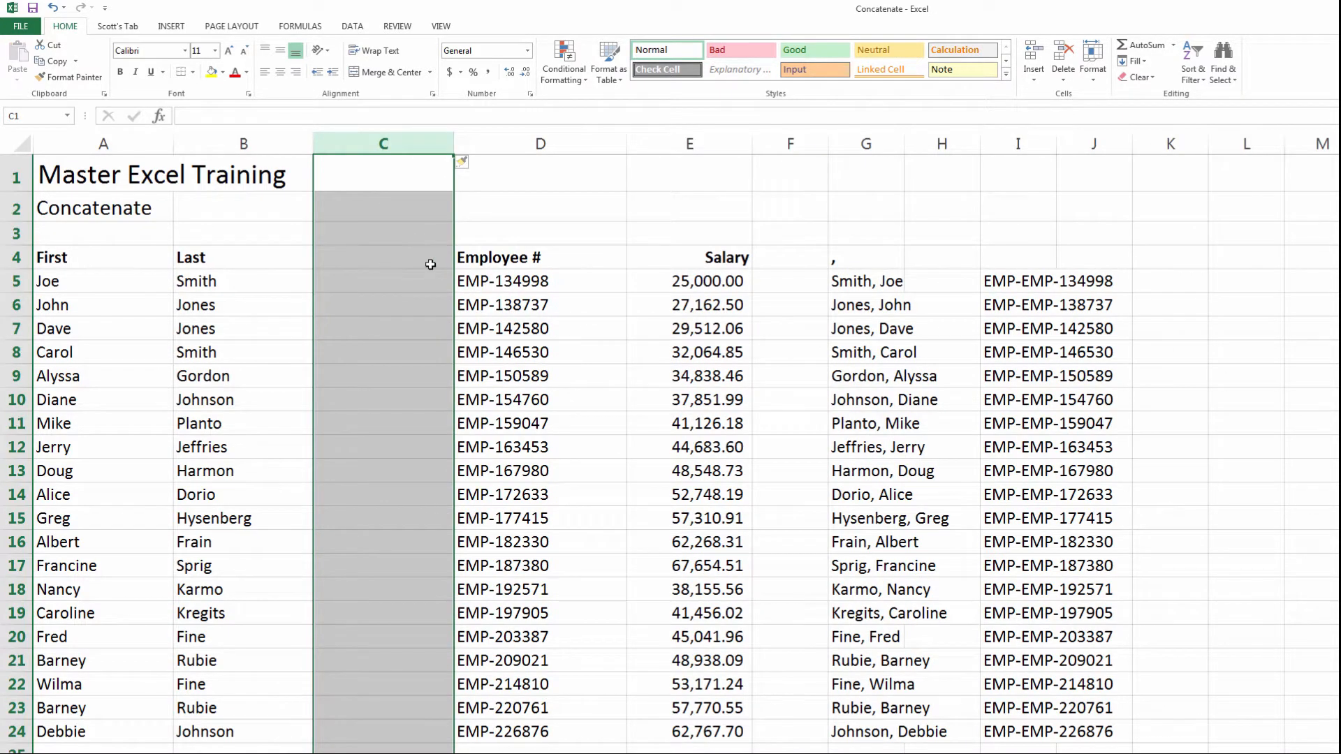
click(412, 259)
text(Full Name)
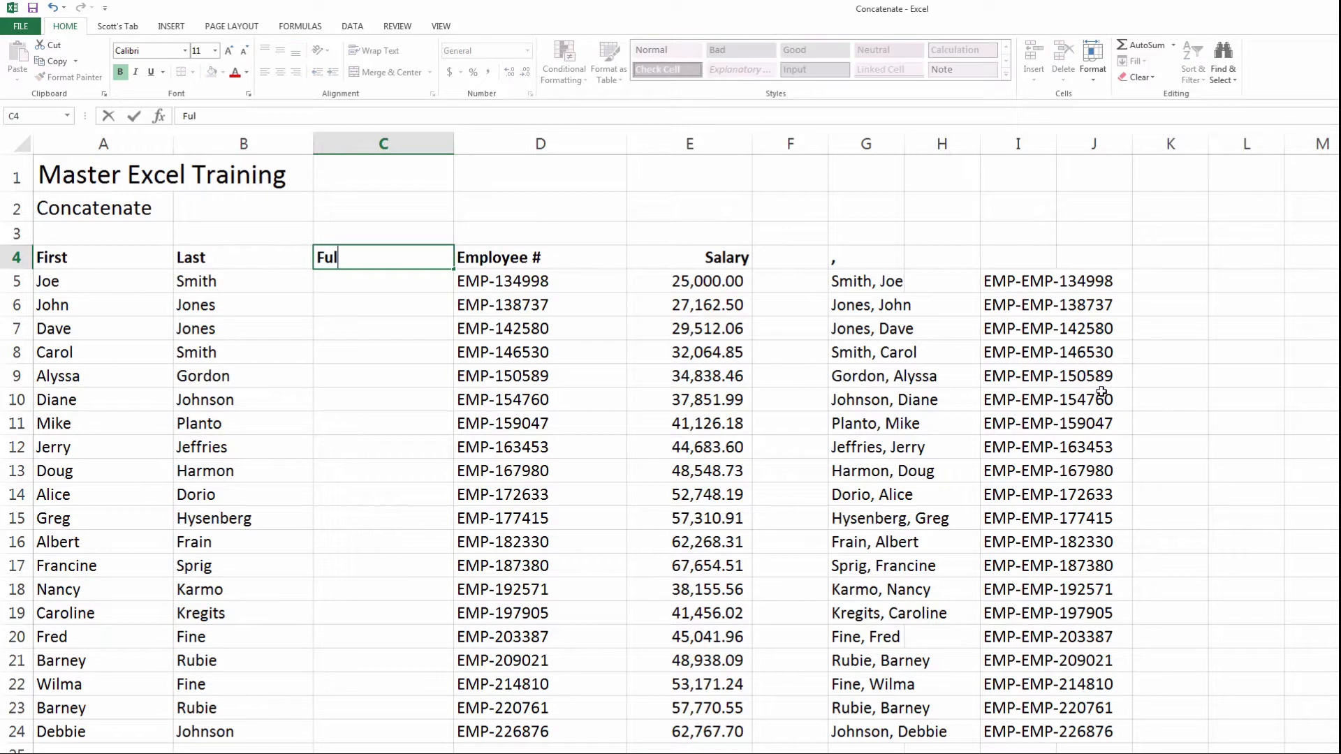
key(Return)
- Copy the combined names in G5:G24 and paste them as values into the Full Name column starting at C5
key(Right)
key(Right)
key(Right)
key(Right)
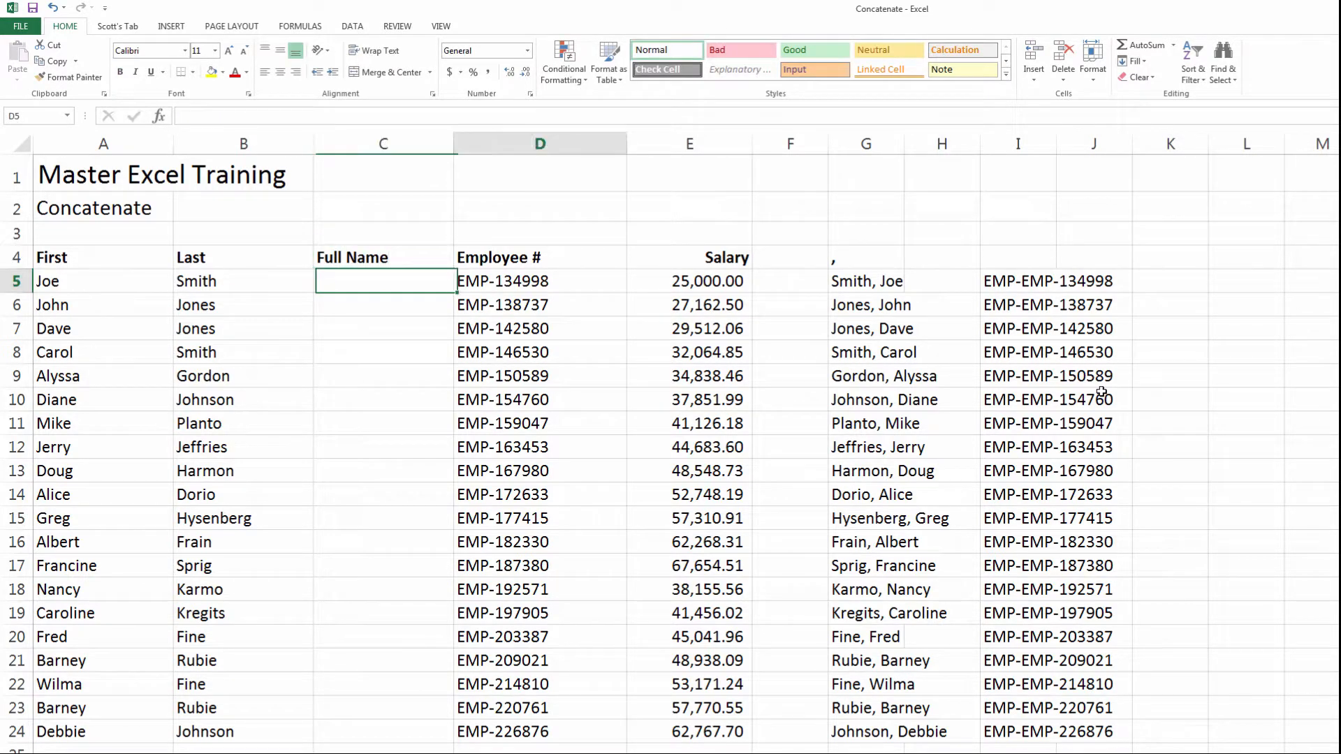
key(ctrl+shift+Down)
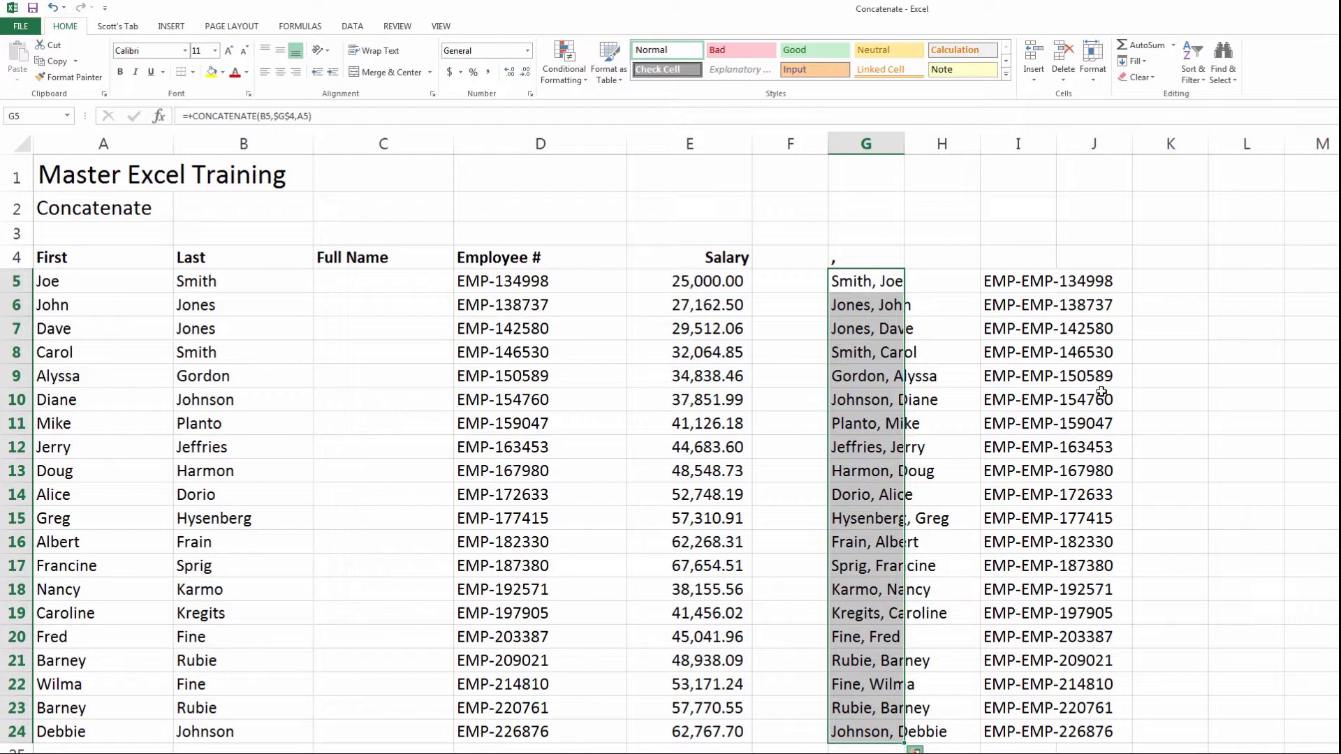
key(ctrl+c)
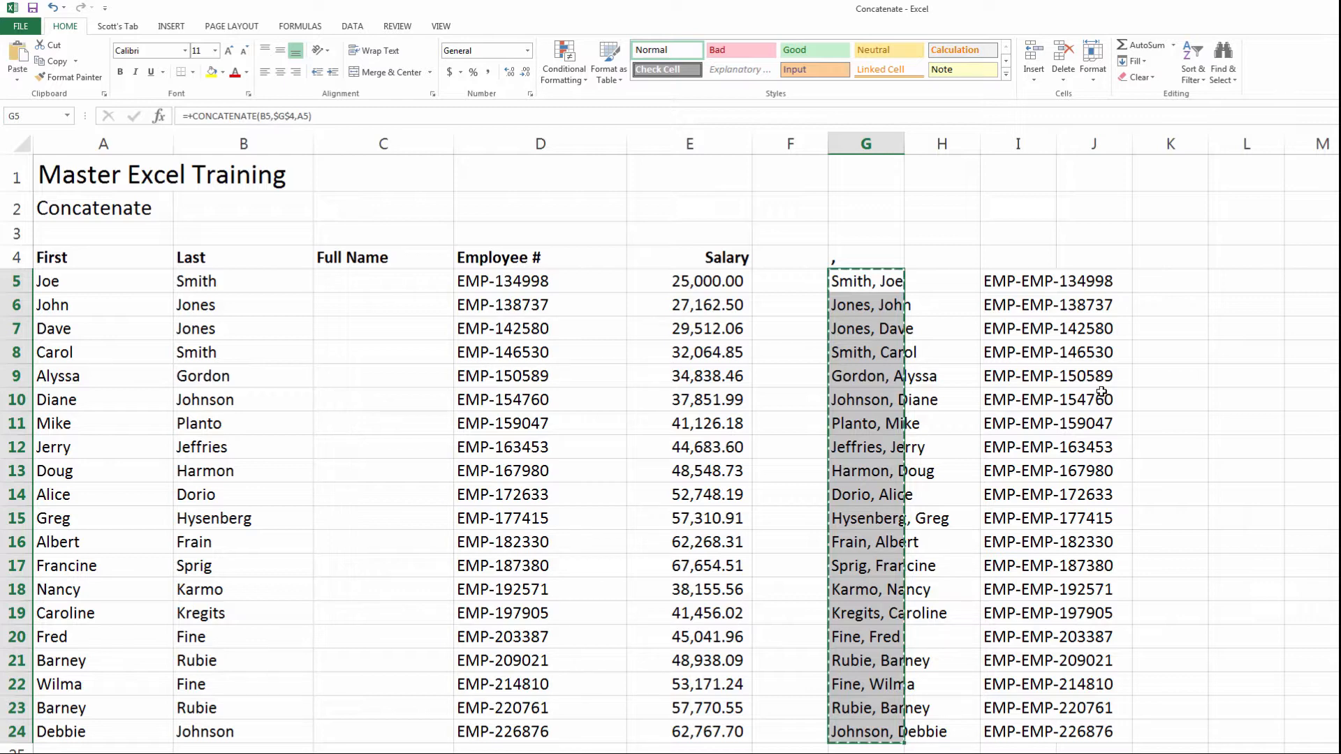
key(Left)
key(Left)
key(Left)
key(Left)
key(Left)
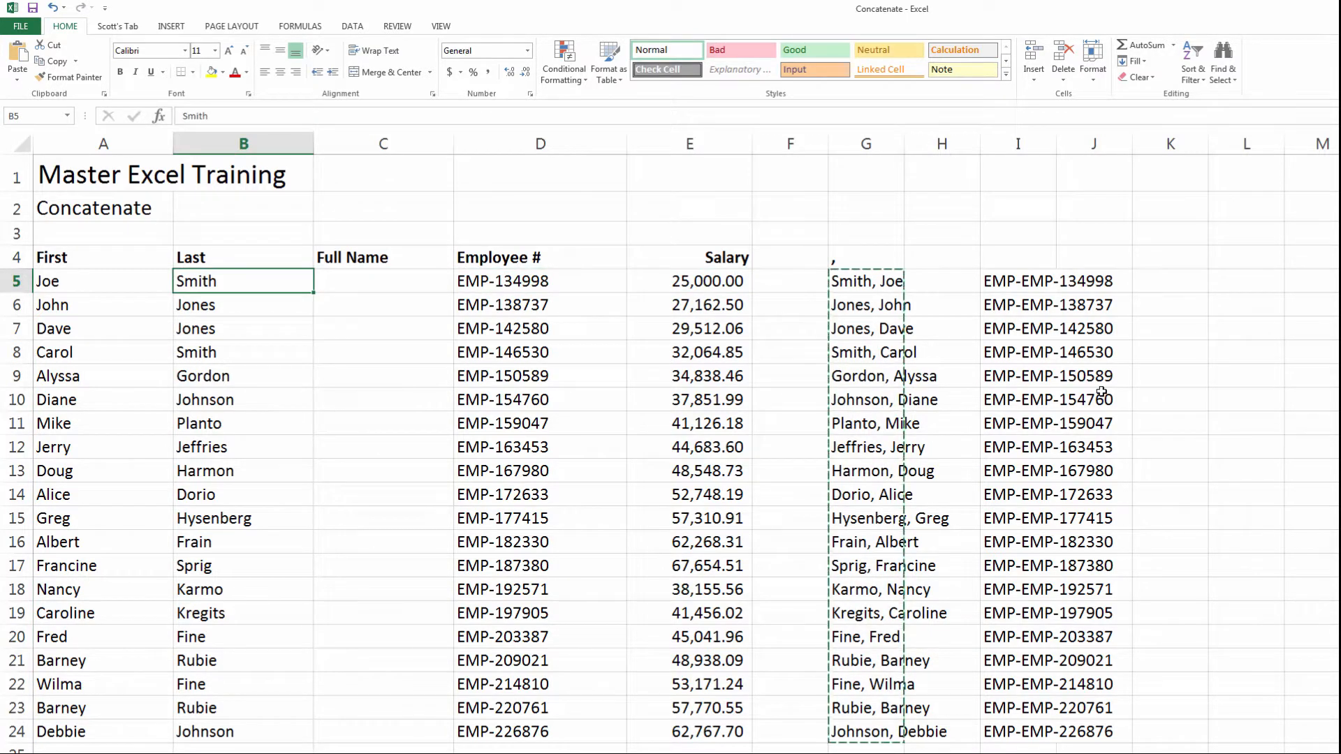
key(Right)
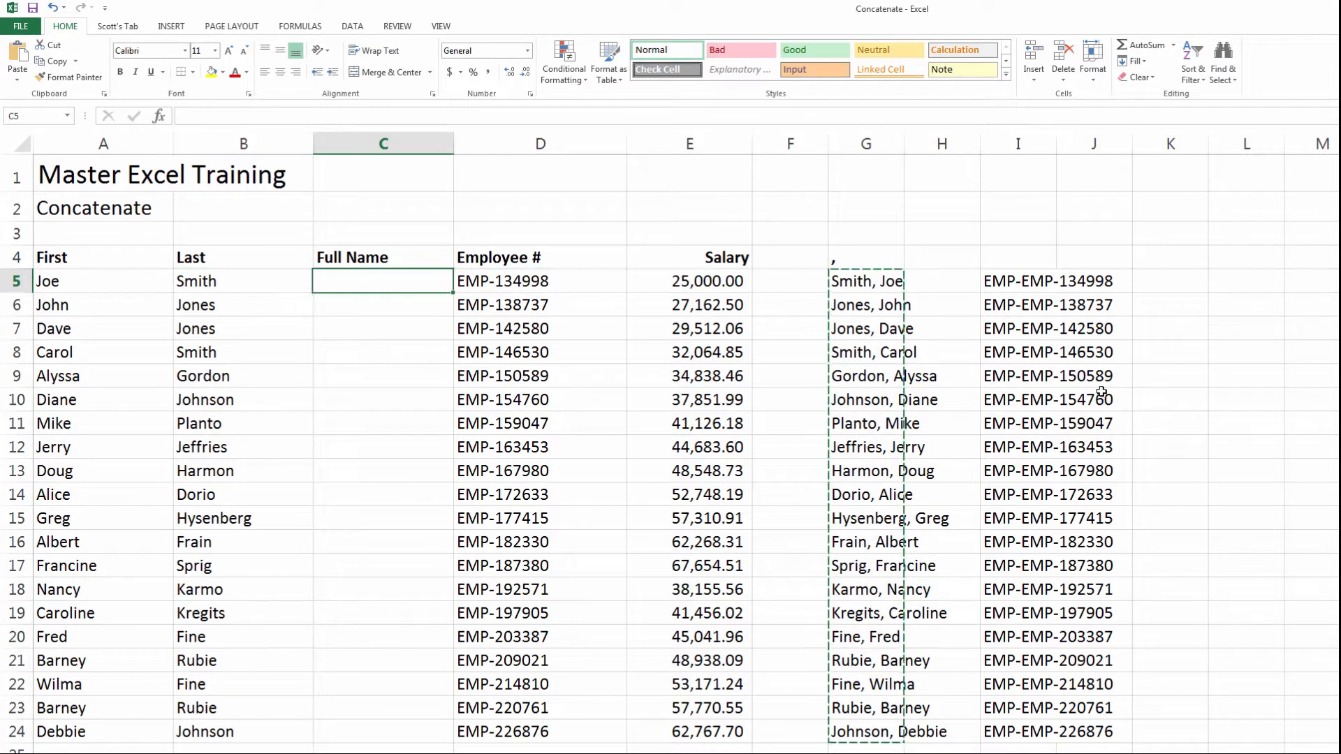
right_click(430, 277)
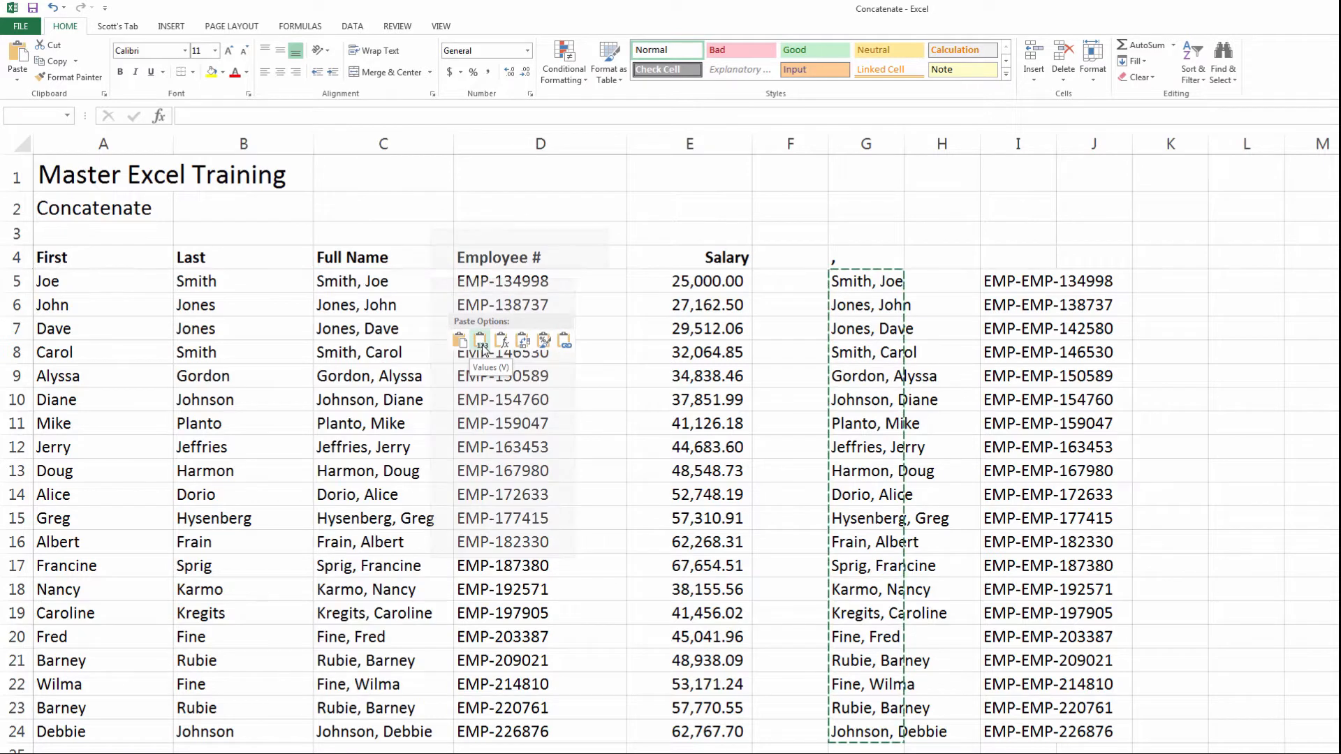
click(479, 340)
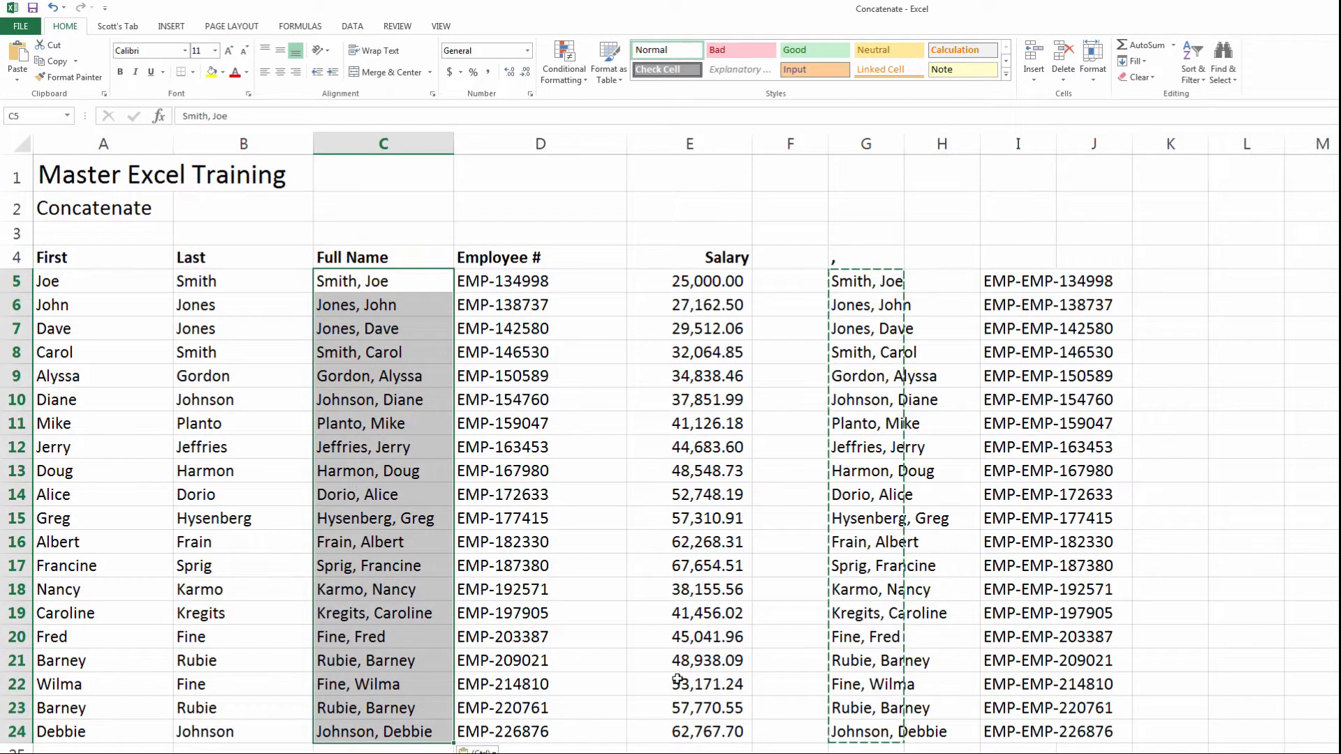
key(Escape)
- Clear the separator cell and the helper formulas in the range G4:J24
click(844, 255)
drag(844, 254, 1112, 734)
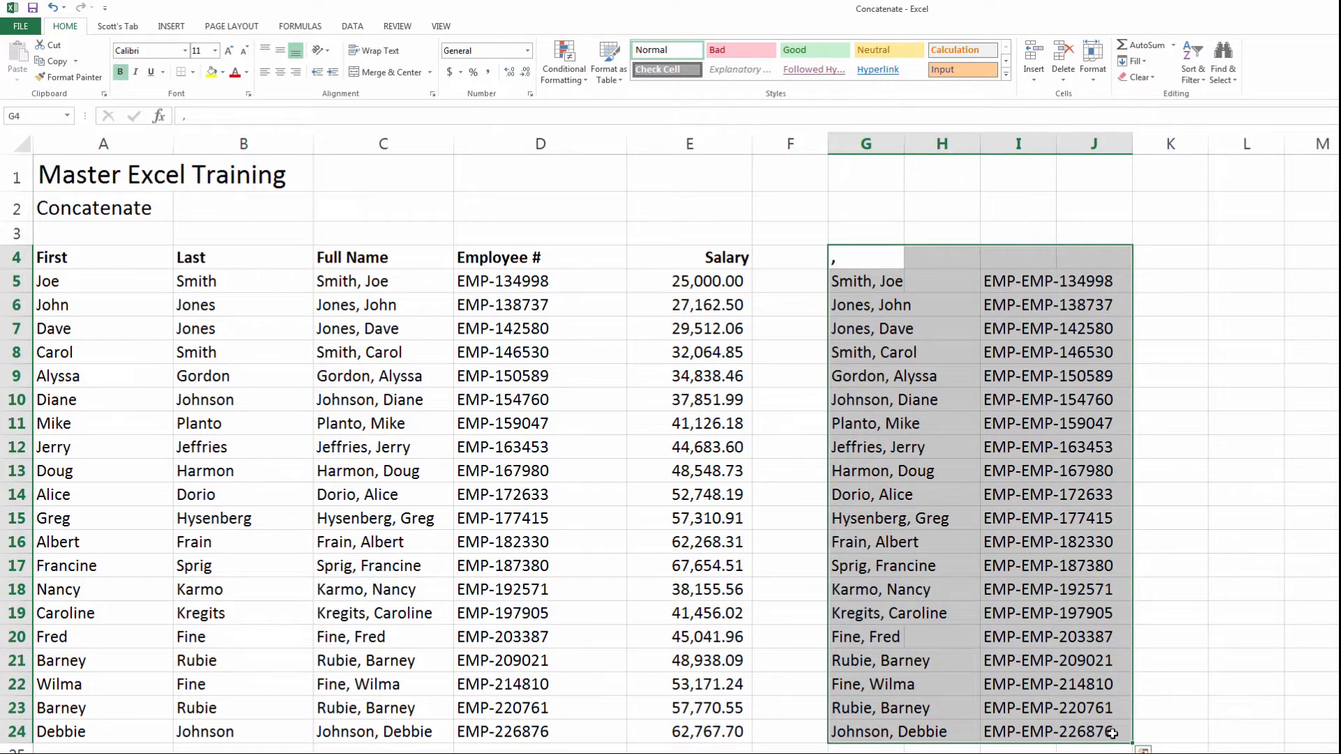
key(Delete)
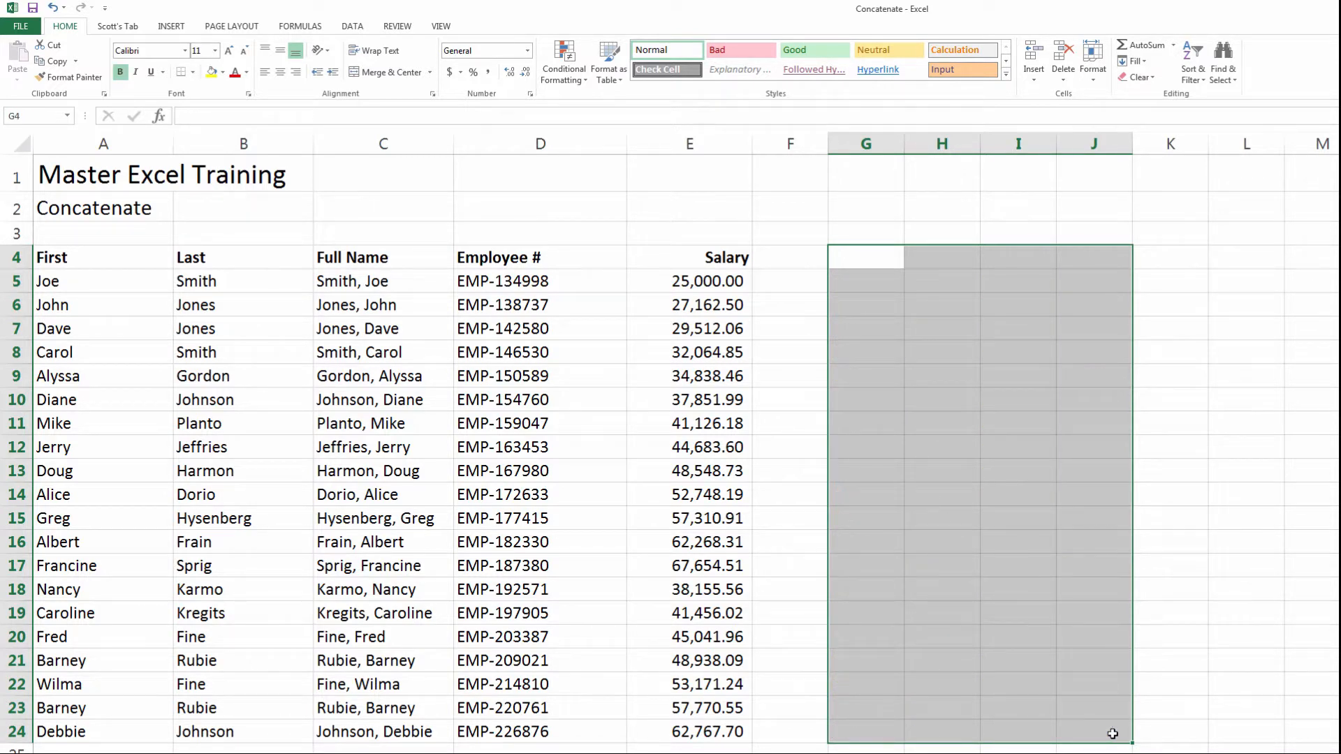
key(Left)
key(Left)
key(Left)
key(Left)
key(Left)
key(Left)
key(Right)
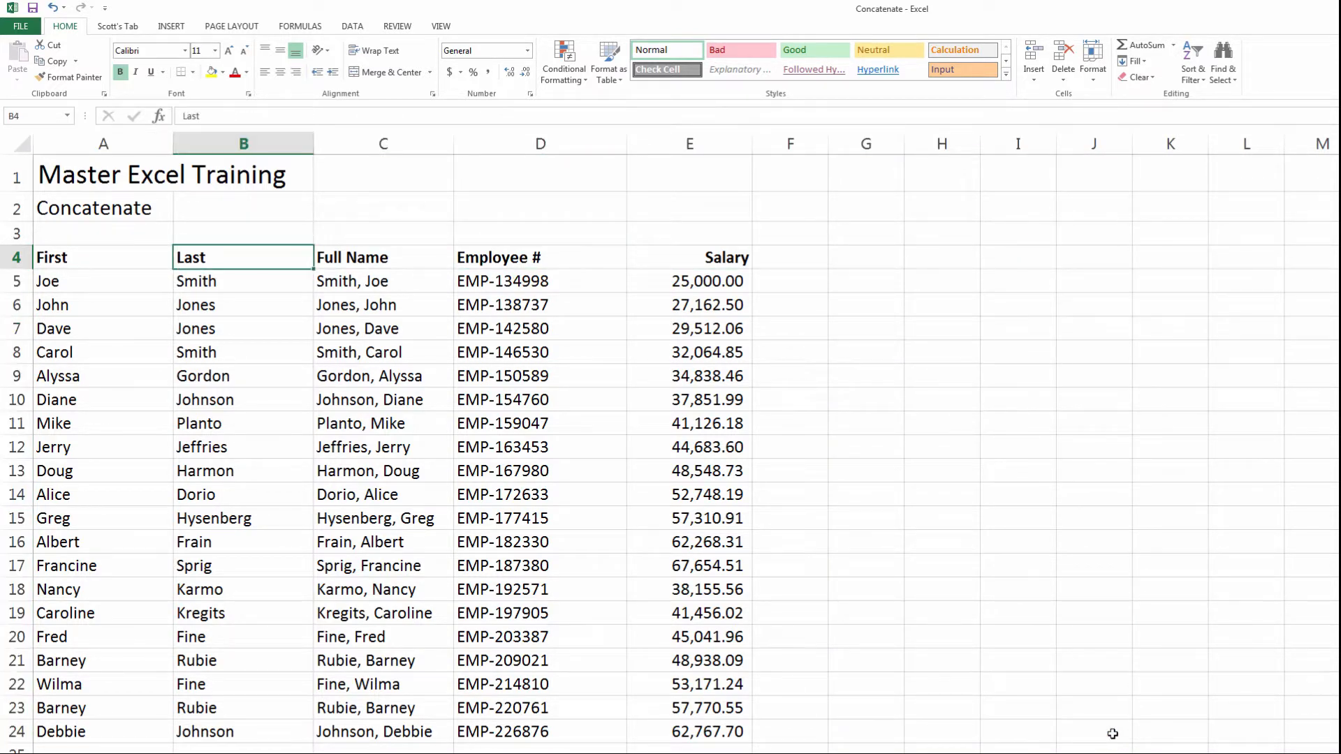
key(Right)
key(Right)
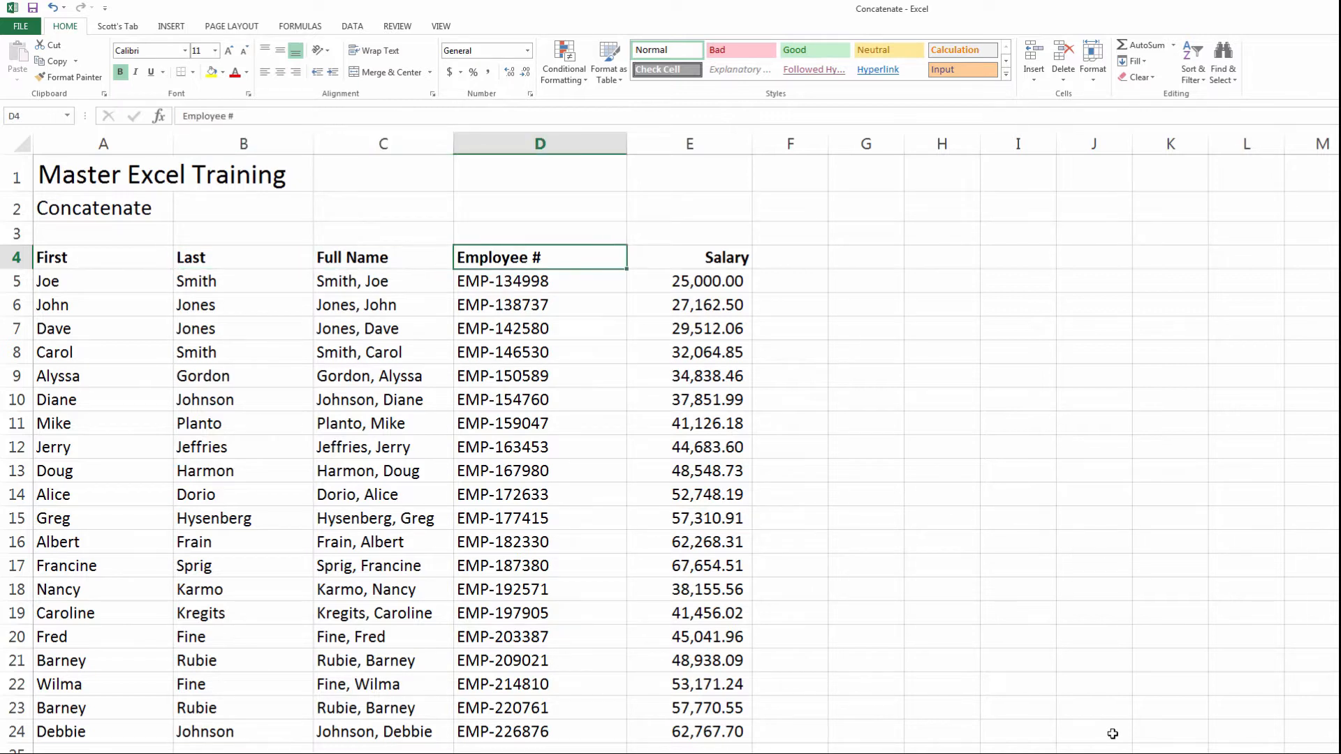